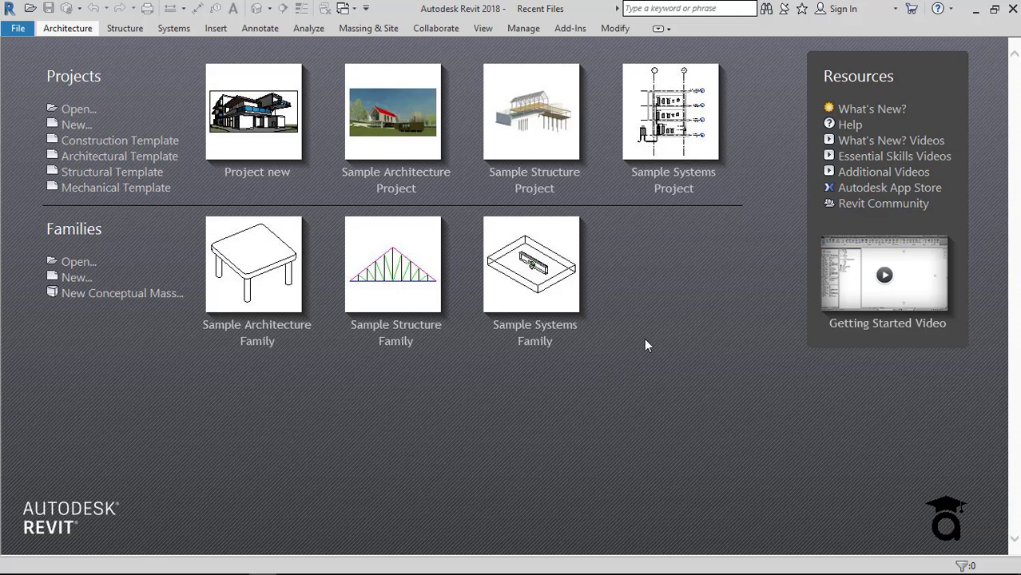
Step: Scroll the Google results for BIM down to the Images for BIM section
scroll(435, 367, down, 3)
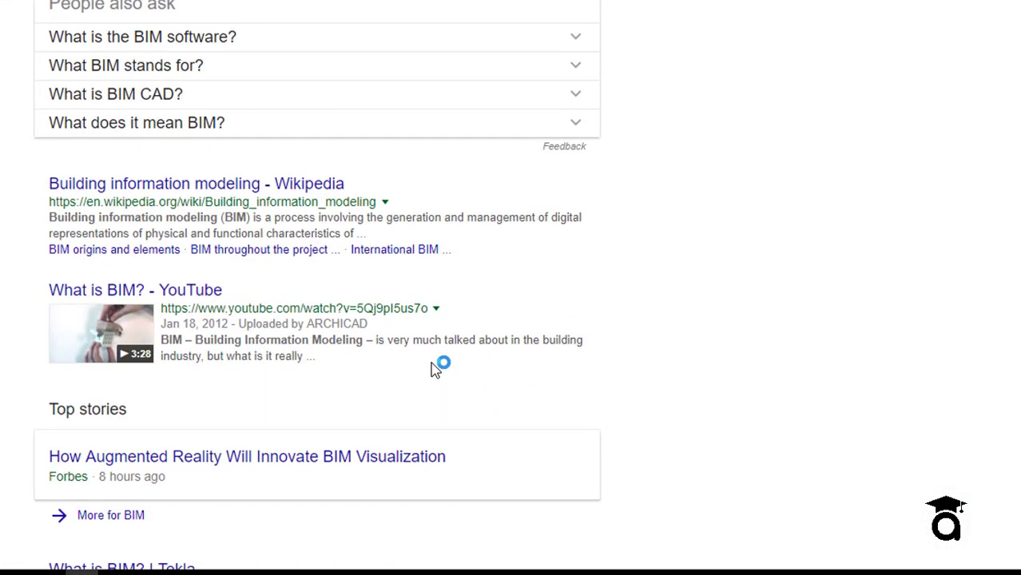
scroll(436, 368, down, 5)
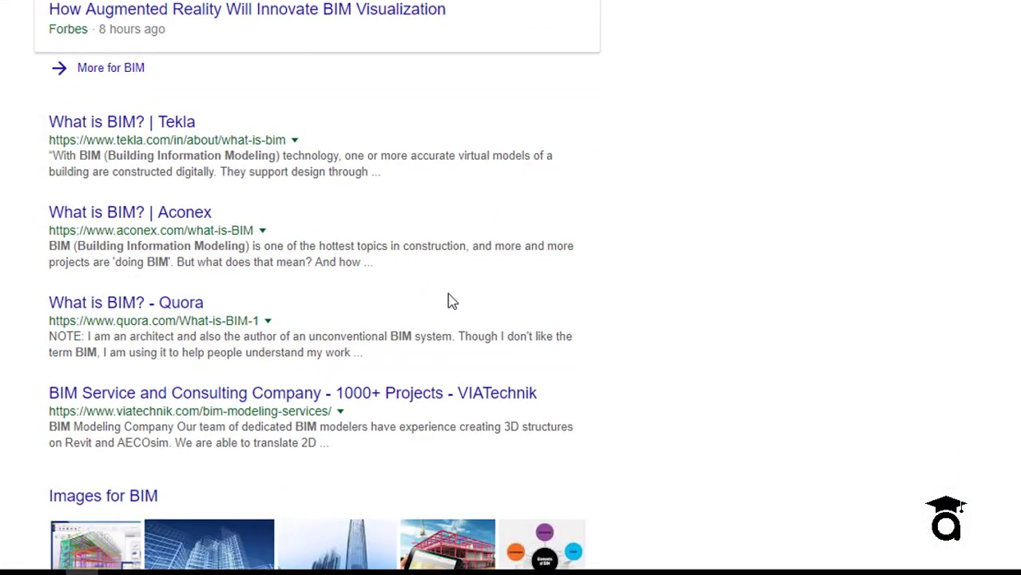
scroll(448, 301, down, 3)
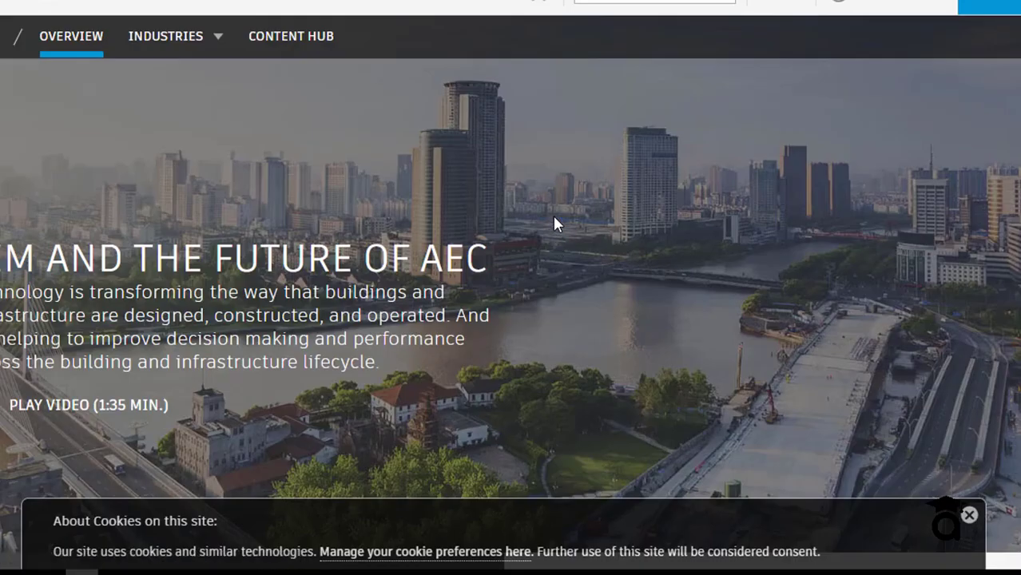
Step: Scroll autodesk.com's BIM page past the hero banner to the 'What is BIM?' section
scroll(557, 225, down, 2)
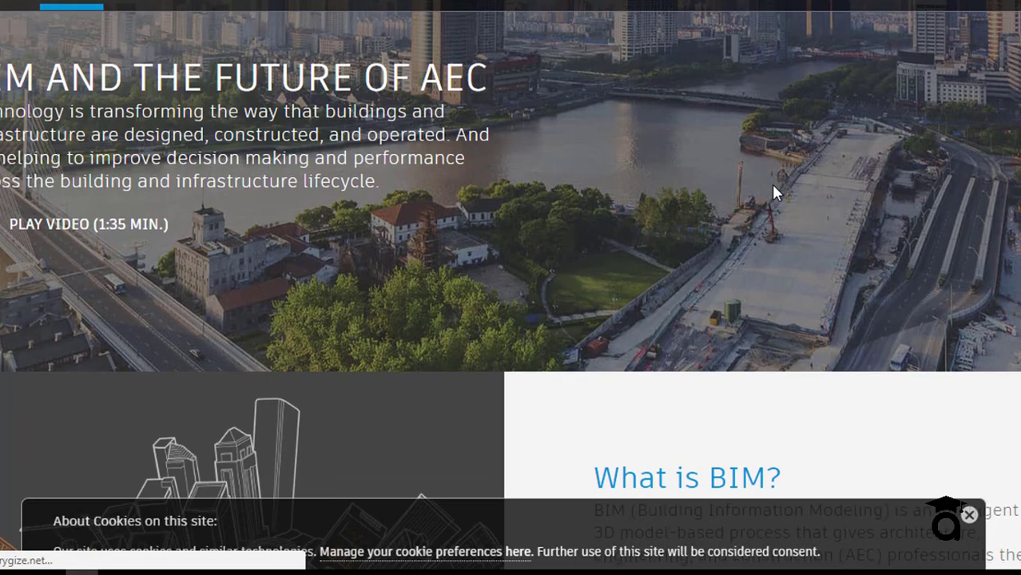
scroll(774, 192, down, 3)
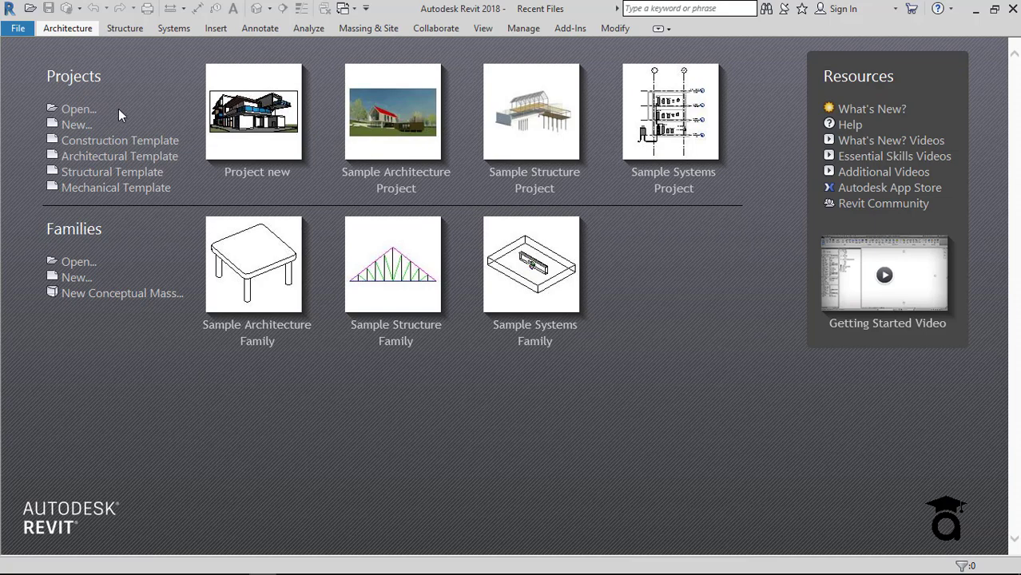
Step: Create Project1 from the Architectural Template using the start page link
click(76, 125)
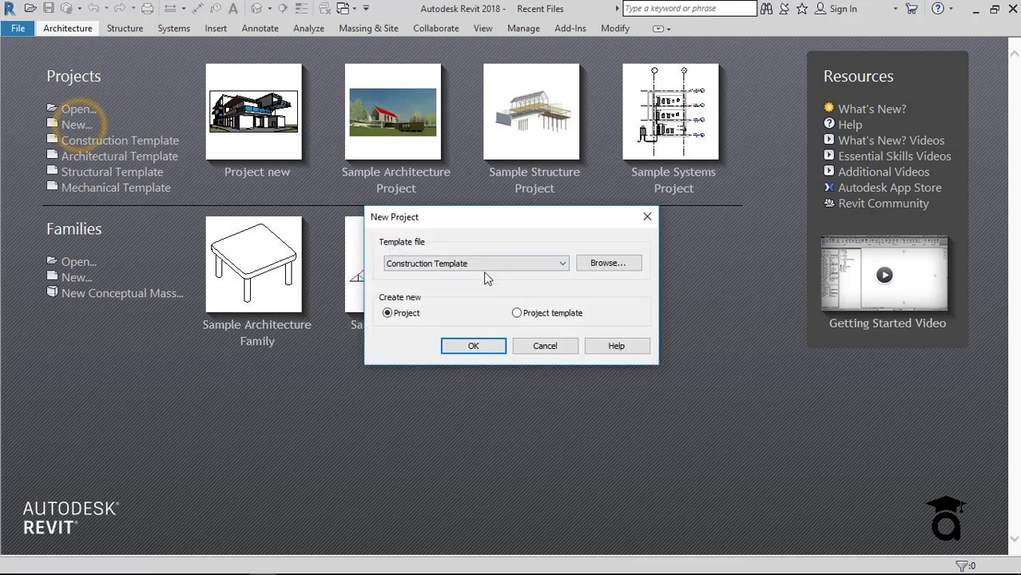
click(479, 263)
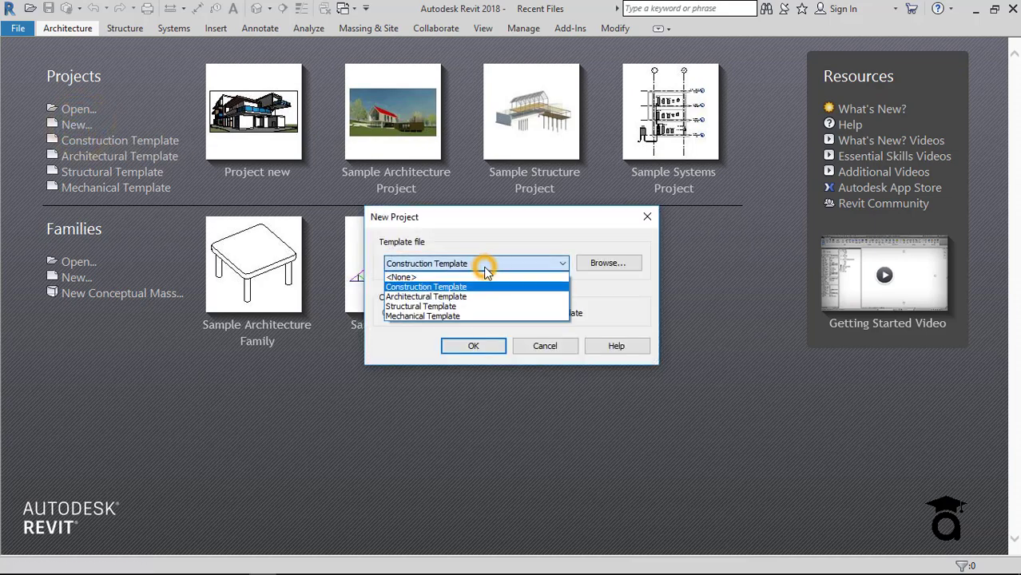
click(433, 297)
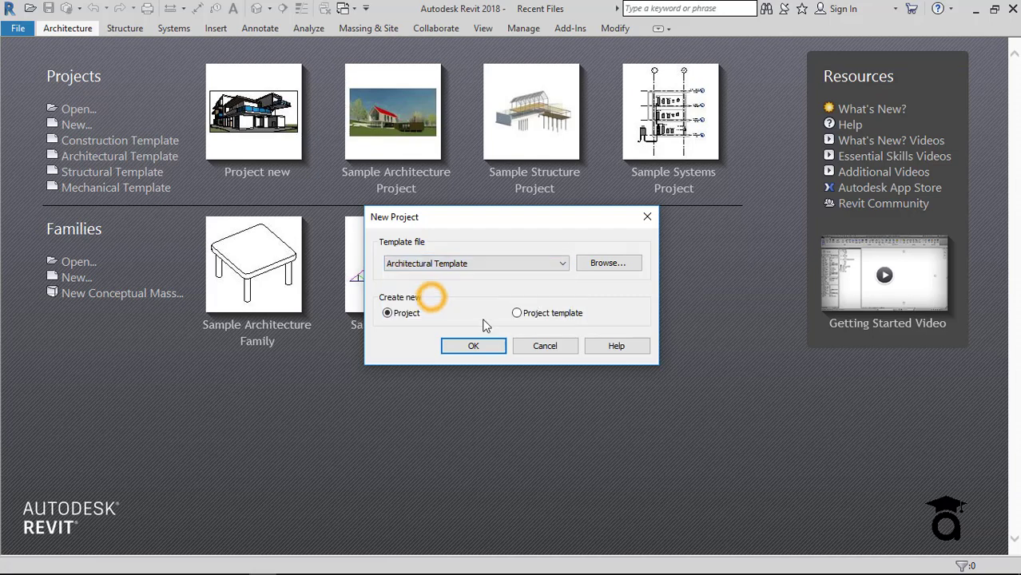
key(Escape)
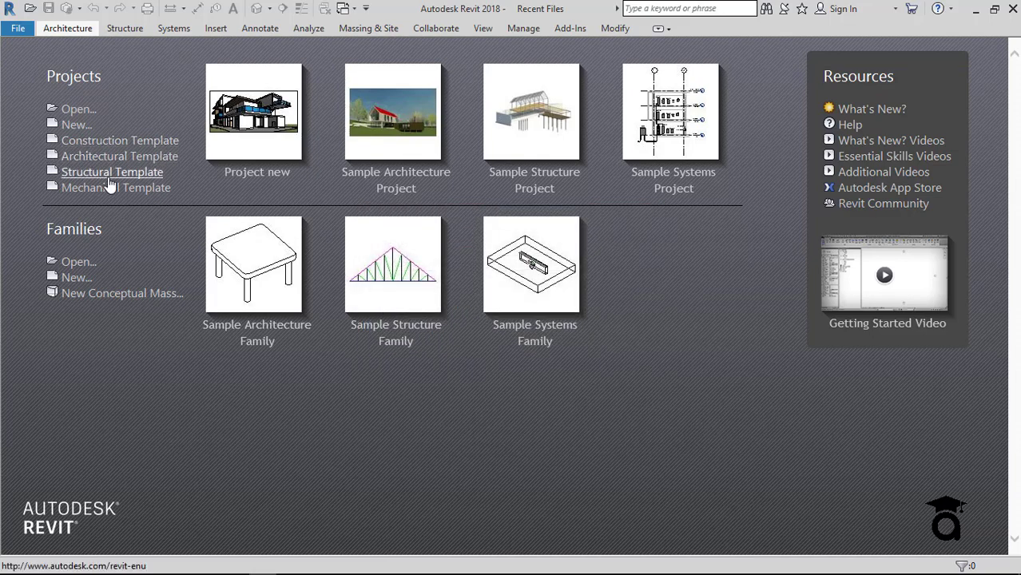
click(152, 157)
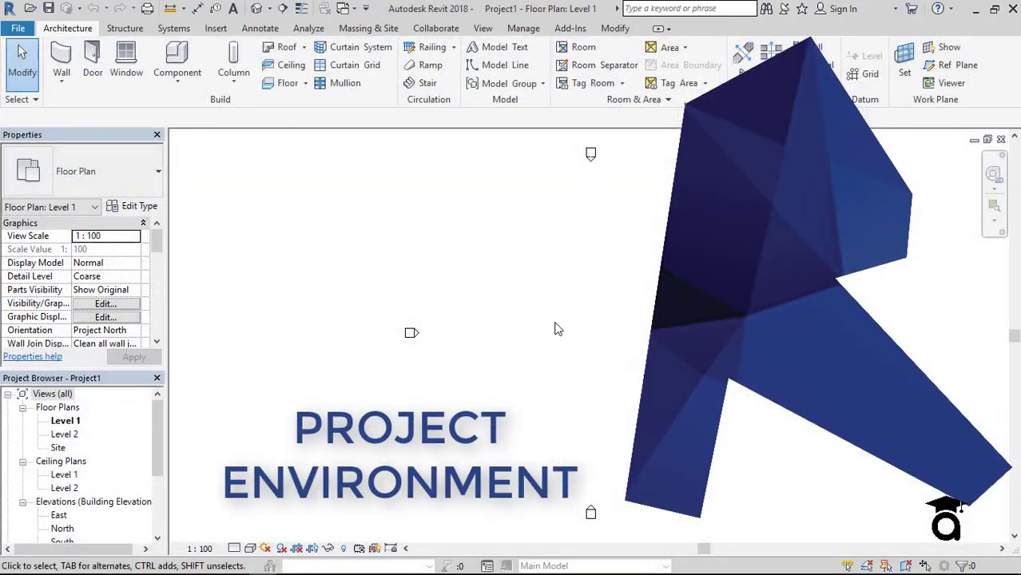
Step: Zoom the Level 1 floor plan of Project1, showing its four default elevation markers
scroll(505, 344, up, 2)
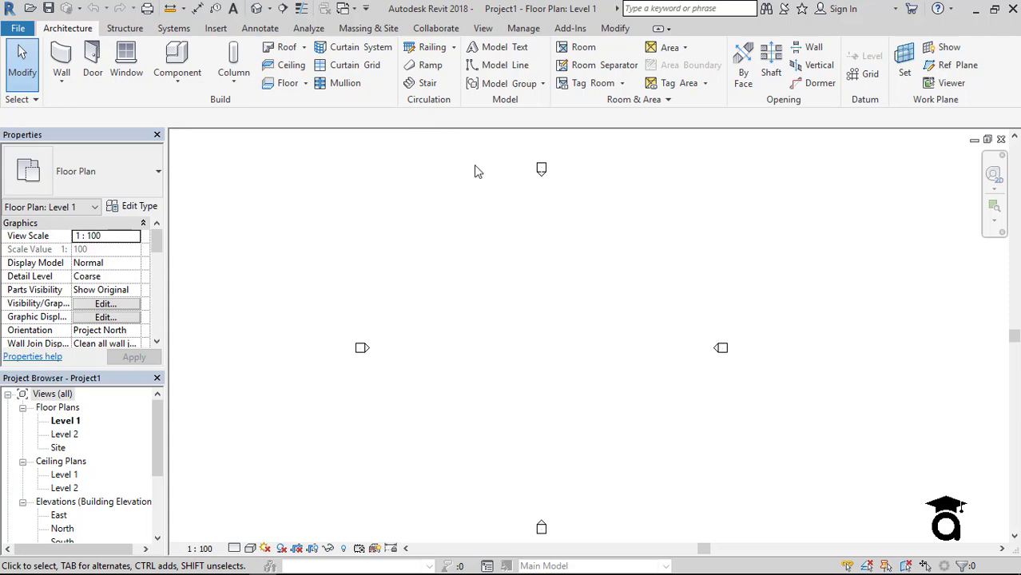
scroll(340, 150, down, 1)
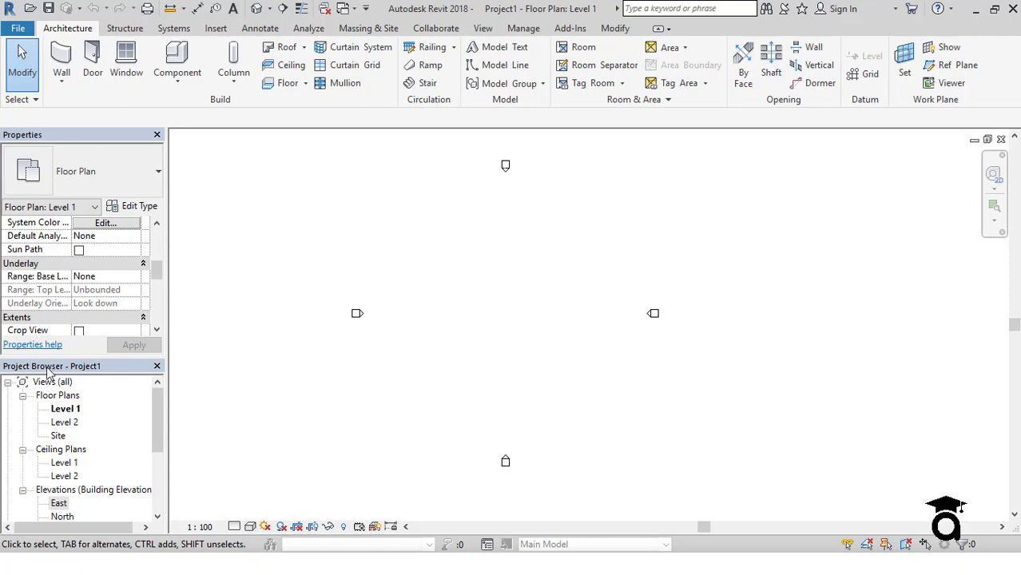
scroll(77, 408, down, 3)
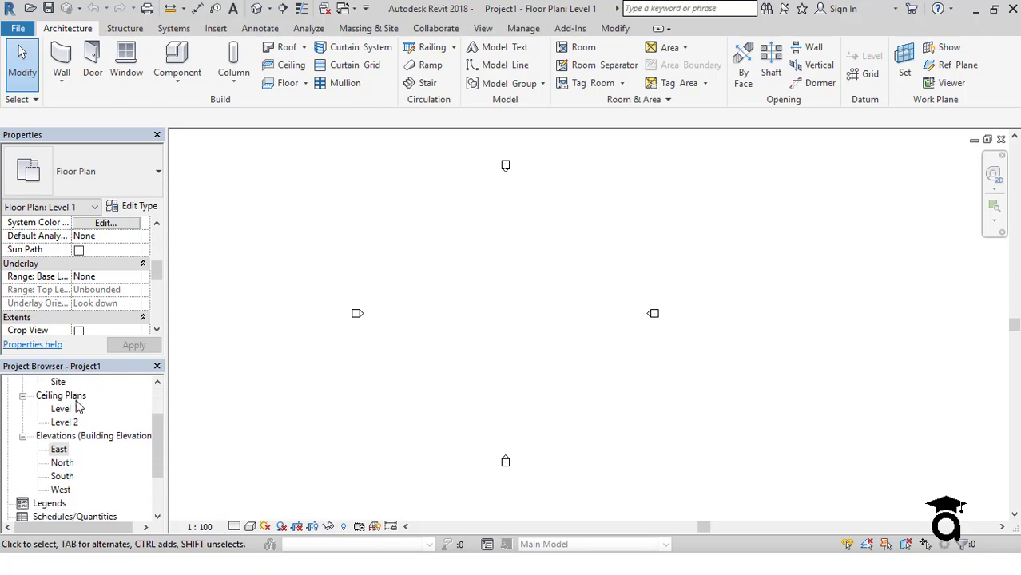
scroll(86, 476, up, 3)
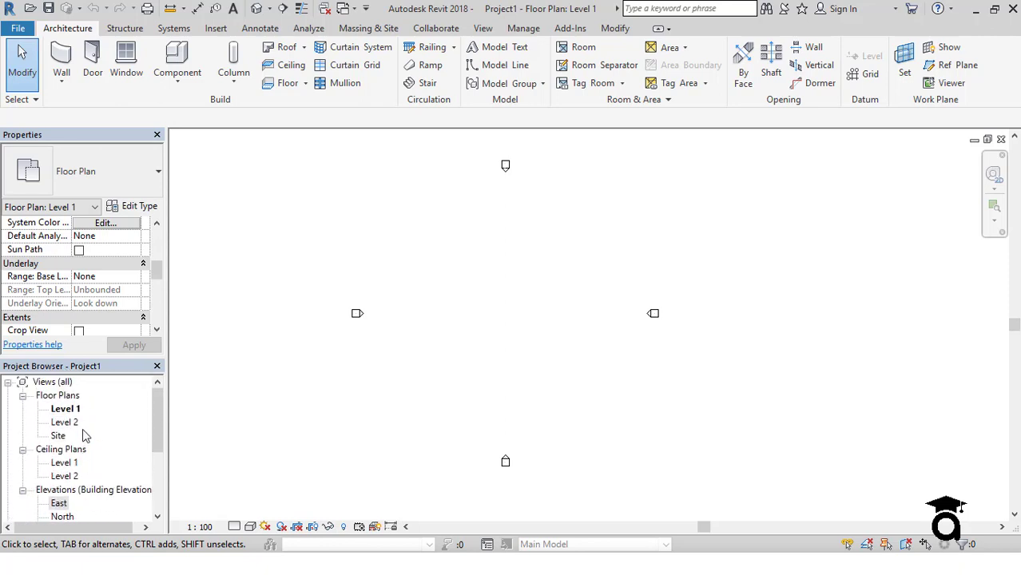
scroll(64, 453, down, 2)
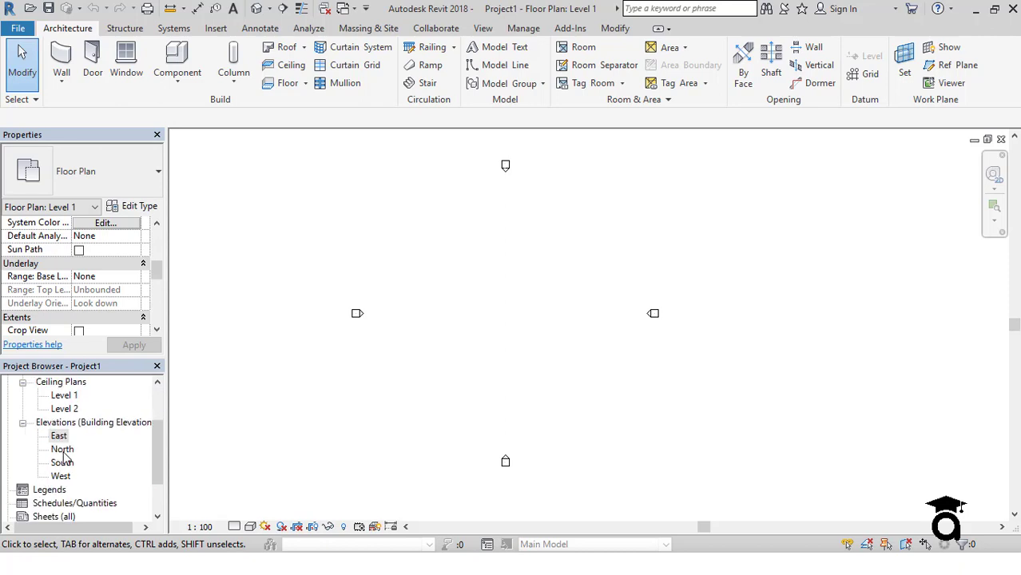
double_click(59, 436)
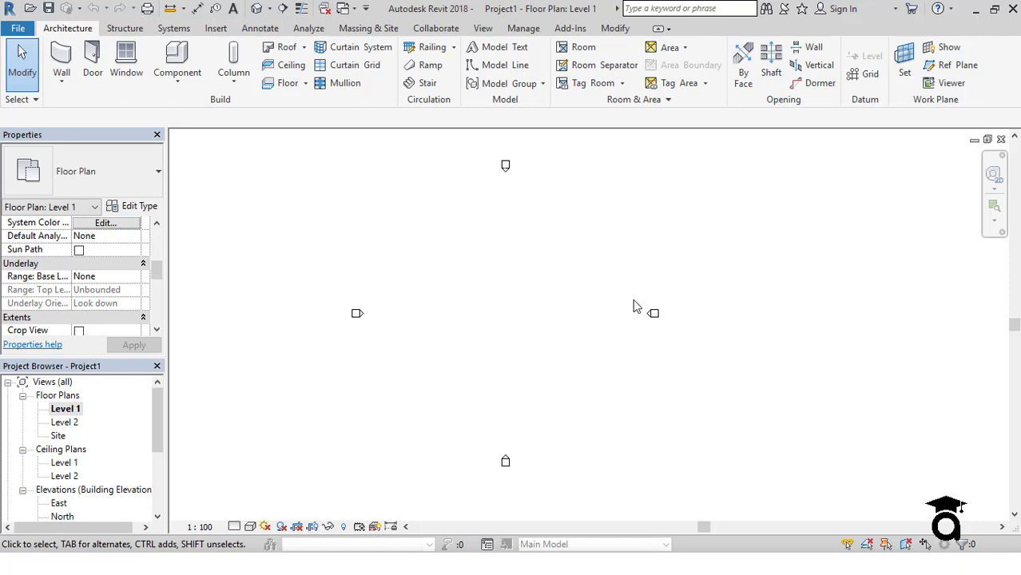
Step: Draw an L-shaped pair of walls on Level 1, the vertical one 18000 long
click(62, 59)
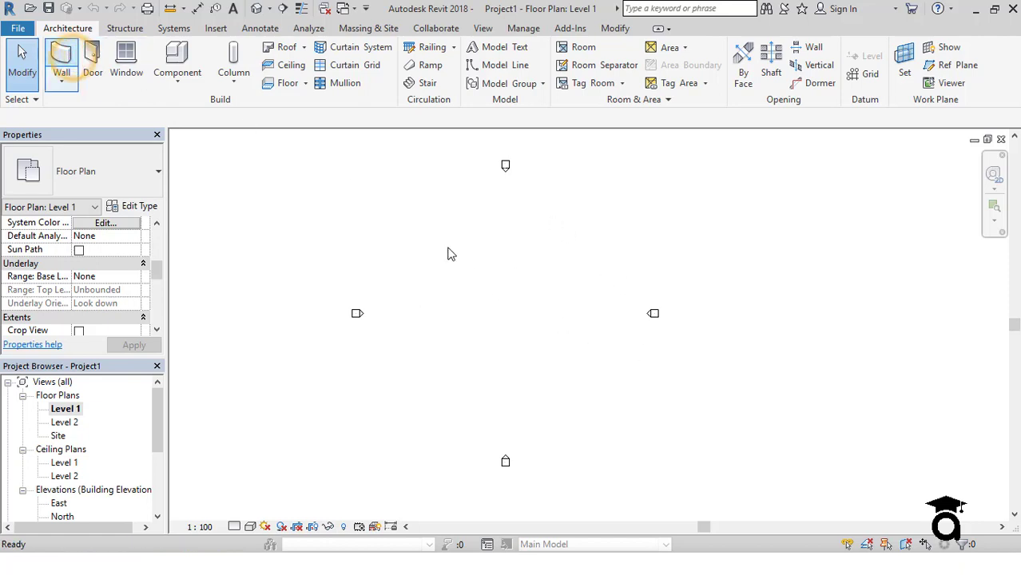
click(422, 374)
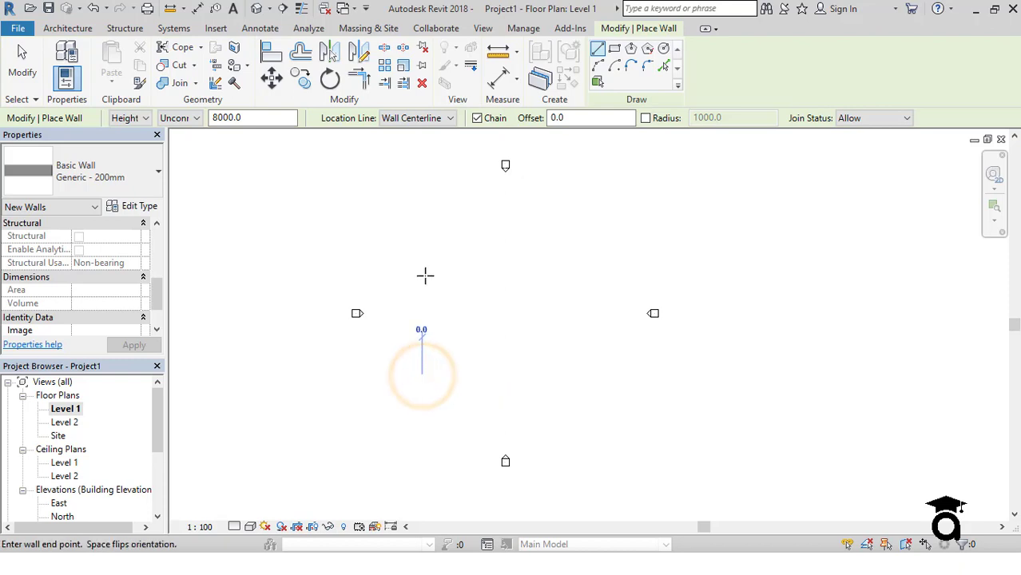
click(423, 269)
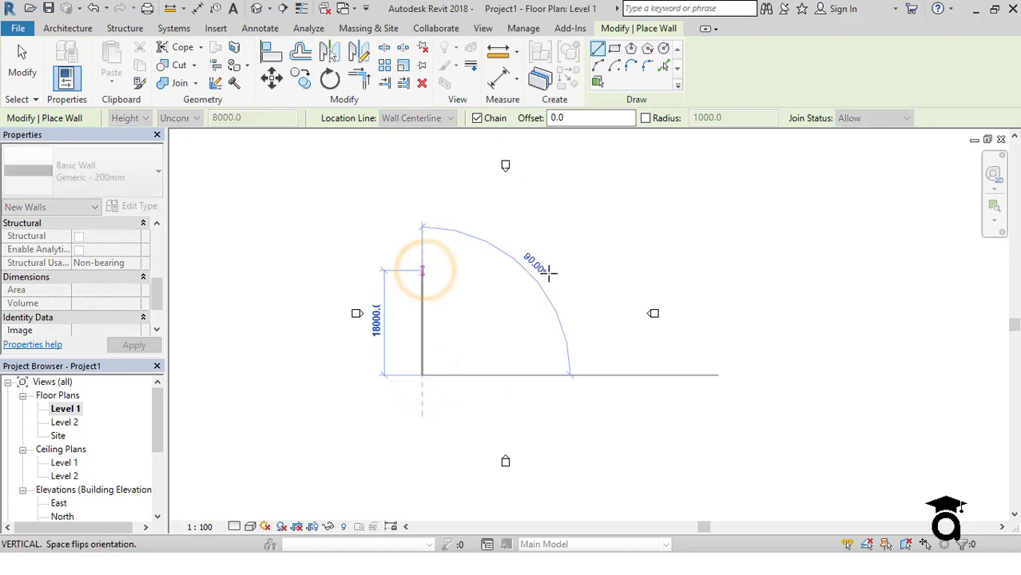
click(539, 269)
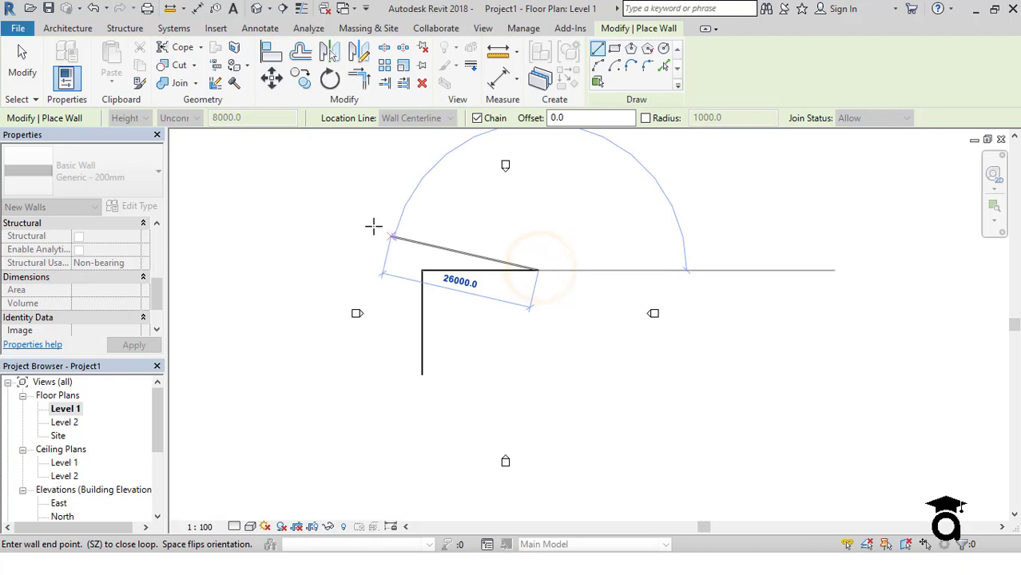
key(Escape)
key(Escape)
Step: Insert M_Single-Flush doors into the top wall
click(93, 58)
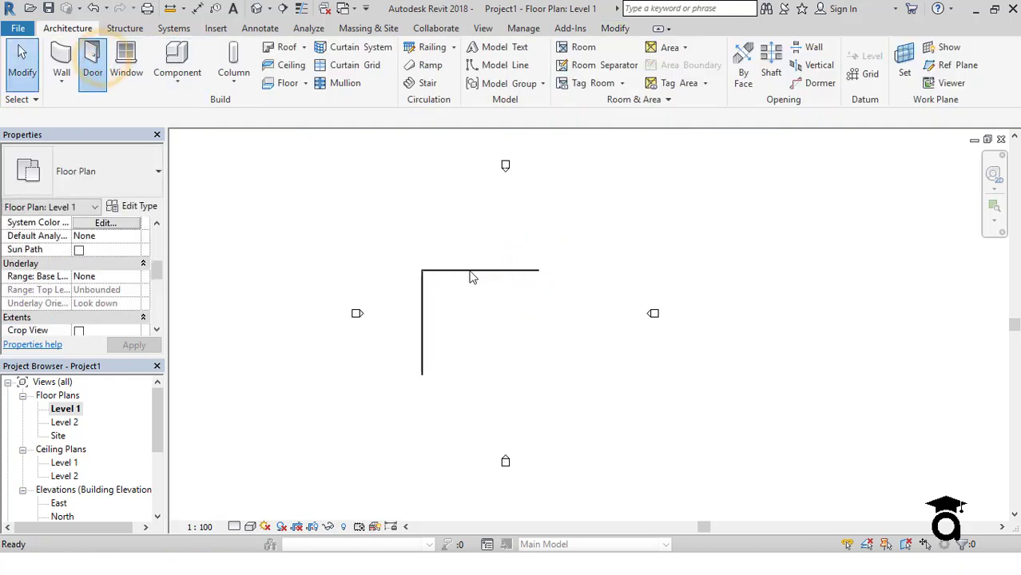
scroll(457, 272, up, 4)
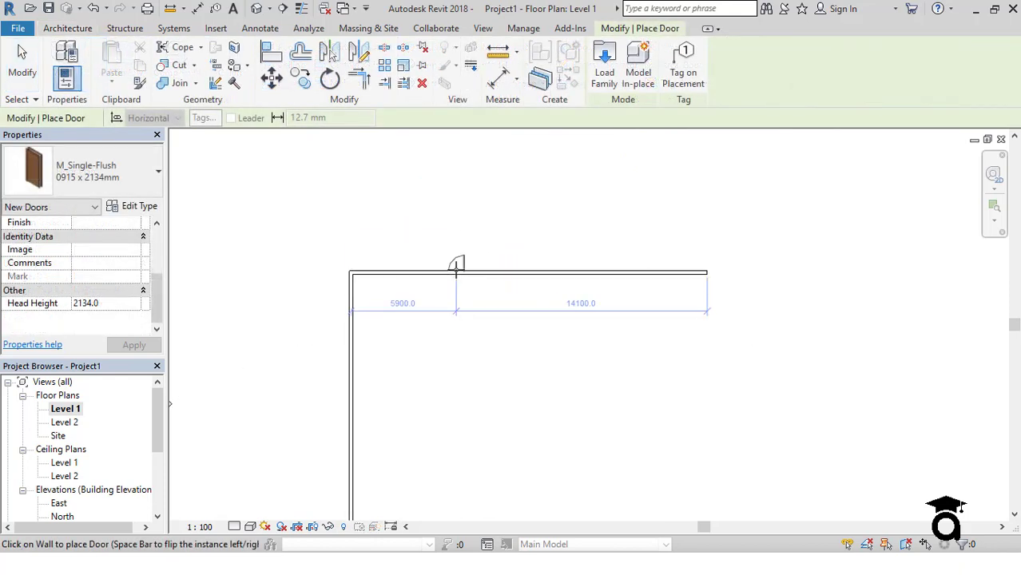
click(456, 270)
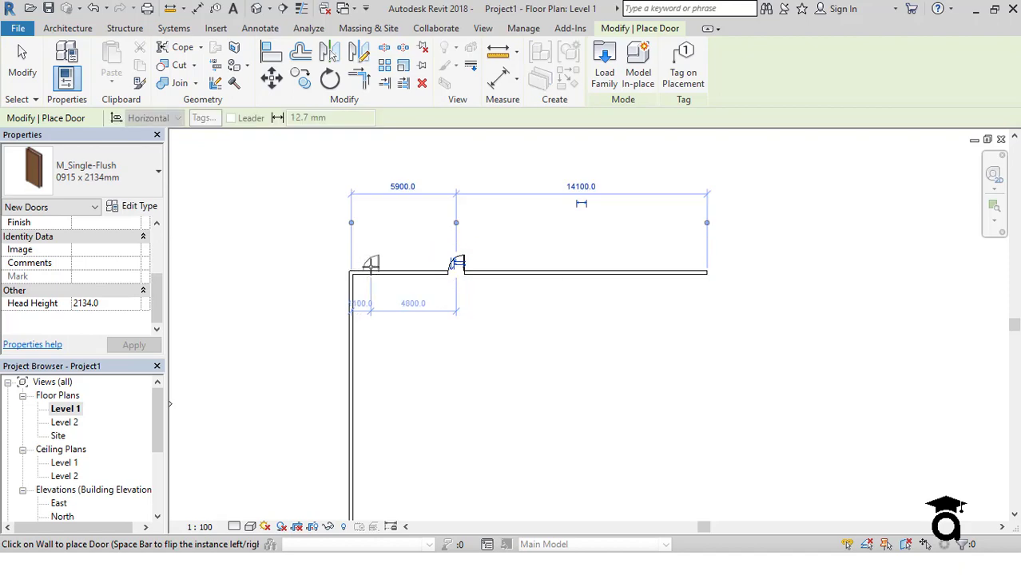
key(Escape)
key(Escape)
Step: Finish door placement, view the L-shaped walls, and minimize the Level 1 floor plan window
click(257, 8)
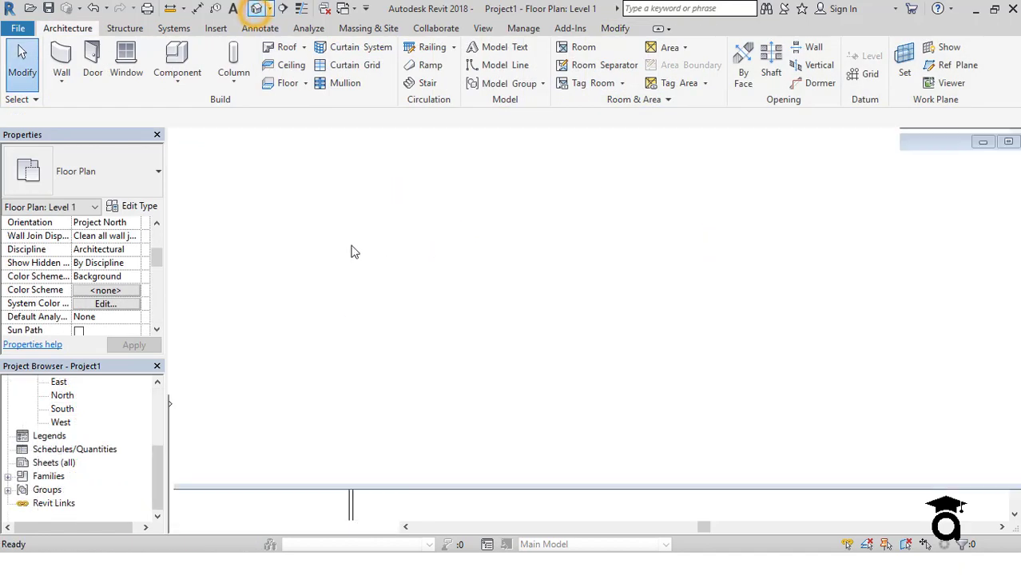
scroll(538, 289, up, 3)
middle_drag(545, 289, 479, 319)
shift+middle_drag(478, 360, 533, 365)
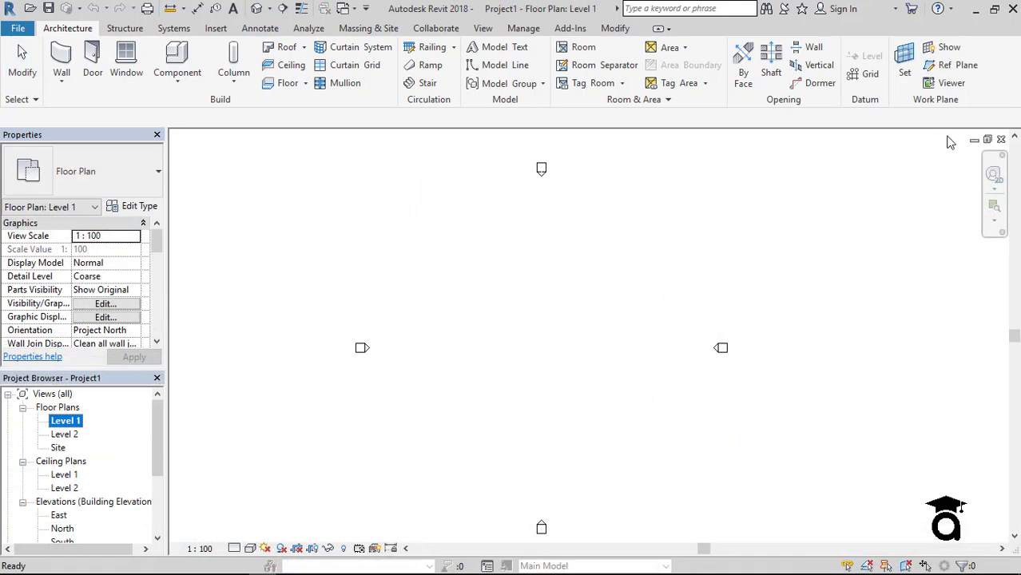
click(975, 141)
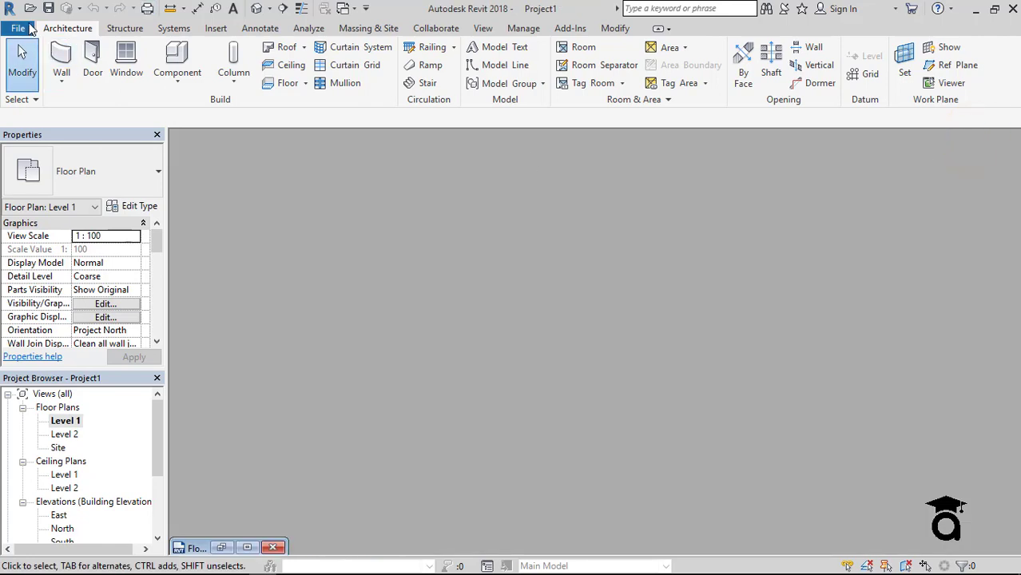
Step: Start a new Conceptual Mass file with the Mass.rft template selected
click(18, 28)
mouse_move(56, 90)
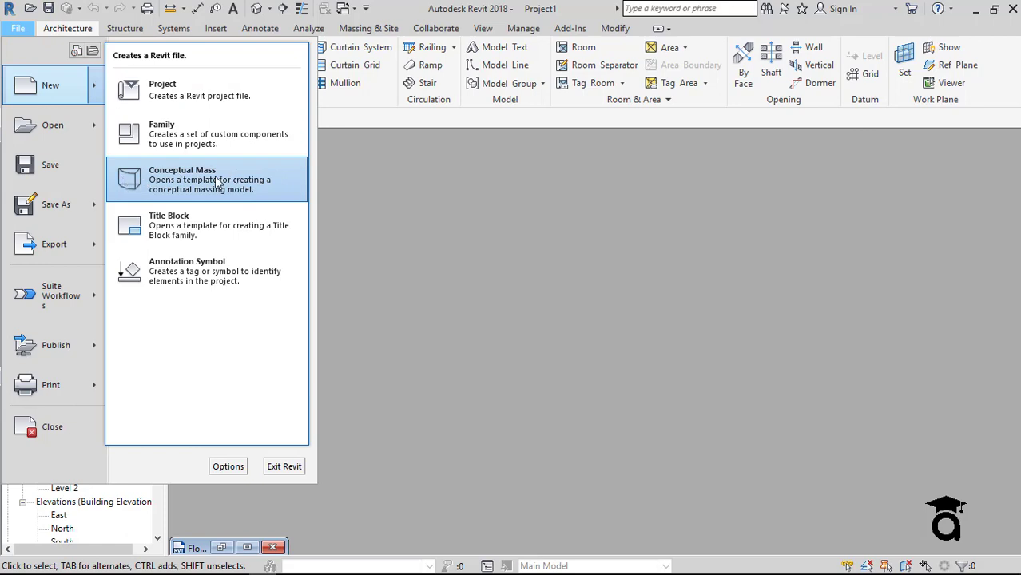
click(238, 184)
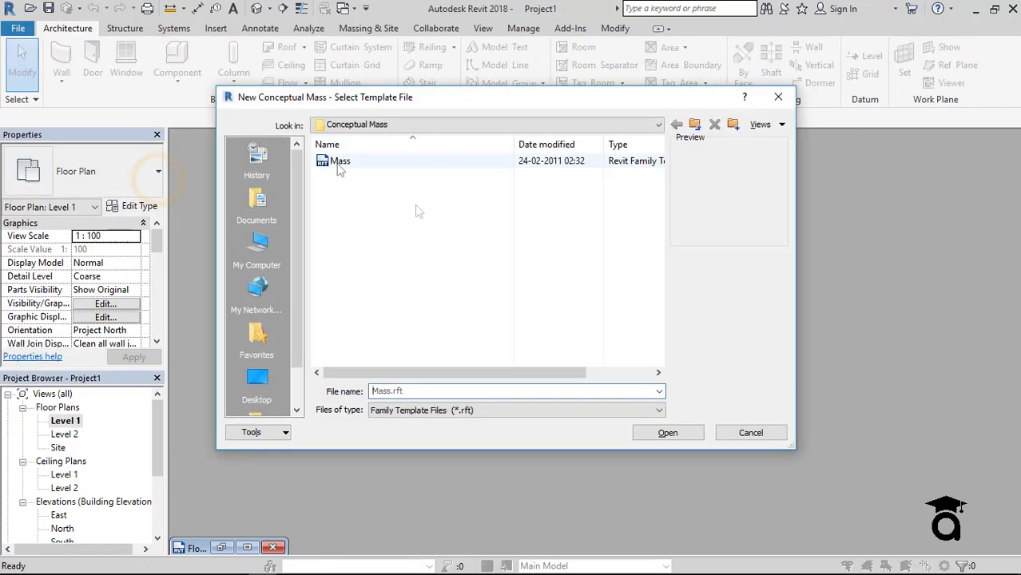
click(337, 164)
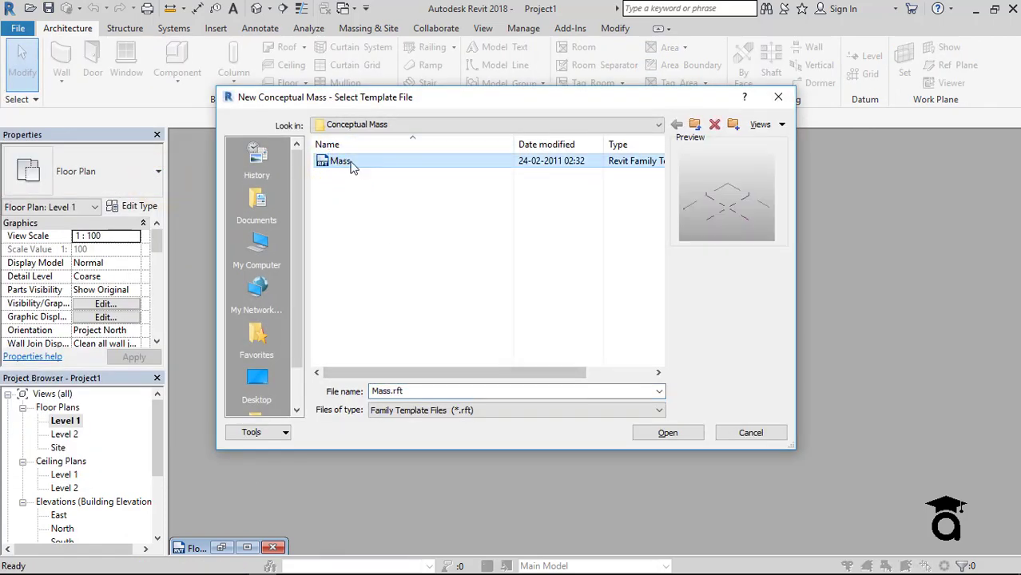
drag(467, 371, 491, 372)
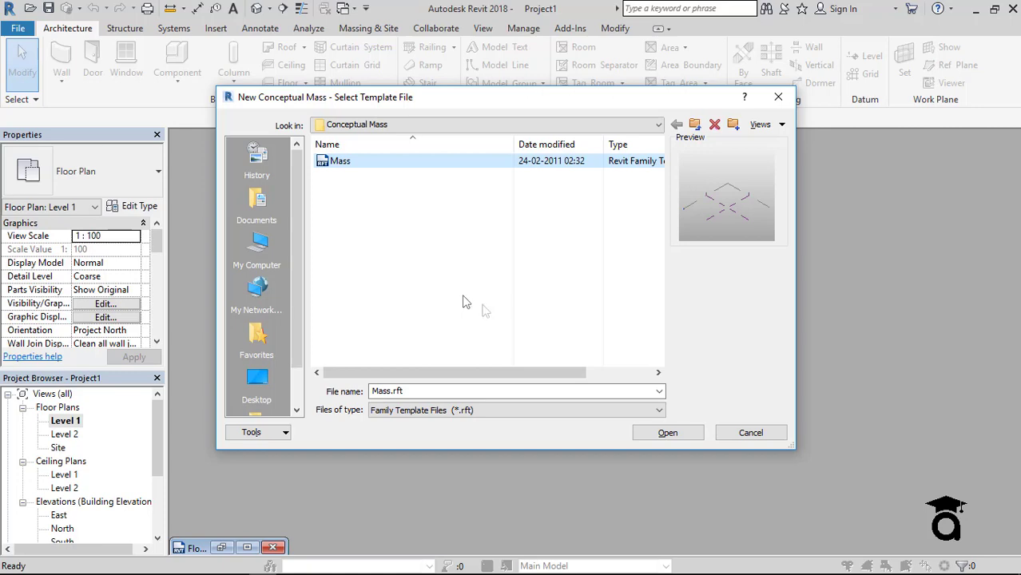
Step: Open Mass.rft as the new mass family Family3 in its 3D view
click(657, 433)
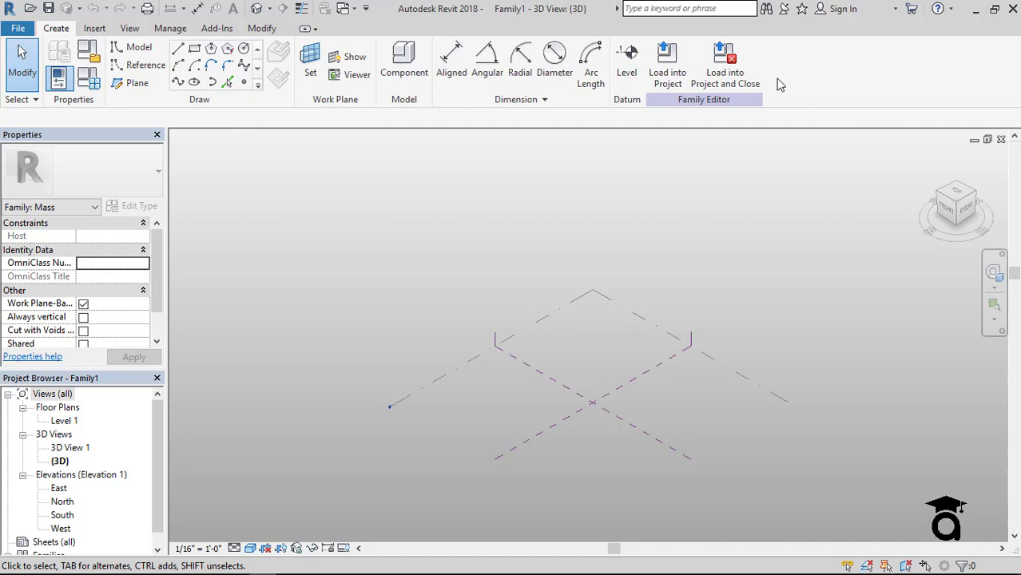
click(726, 69)
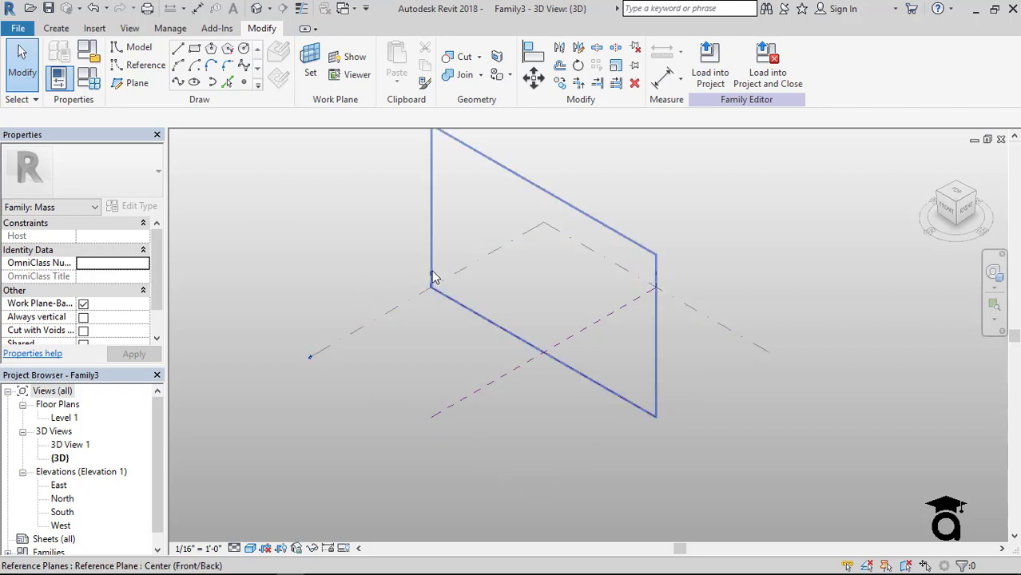
click(432, 272)
click(702, 318)
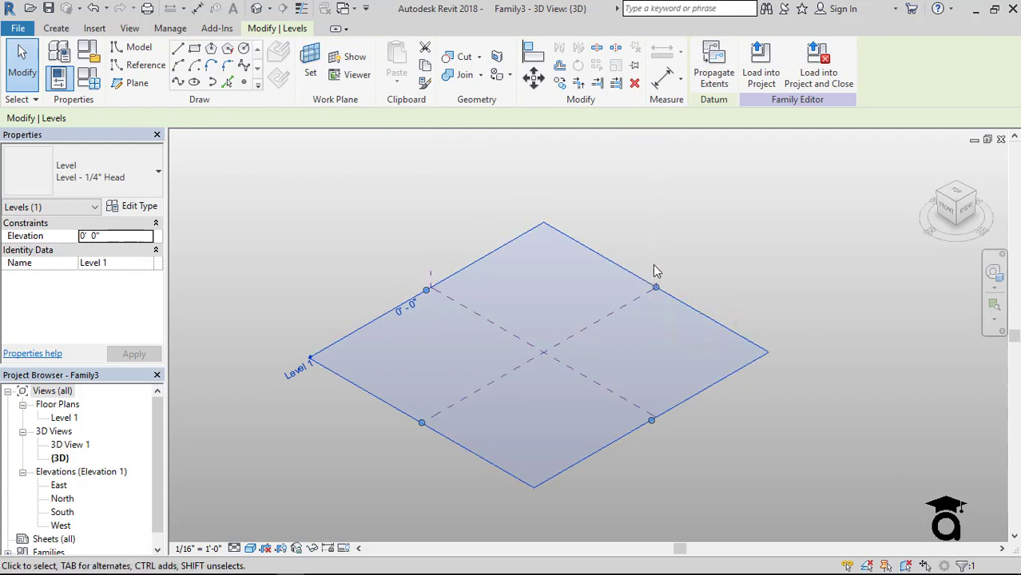
click(655, 266)
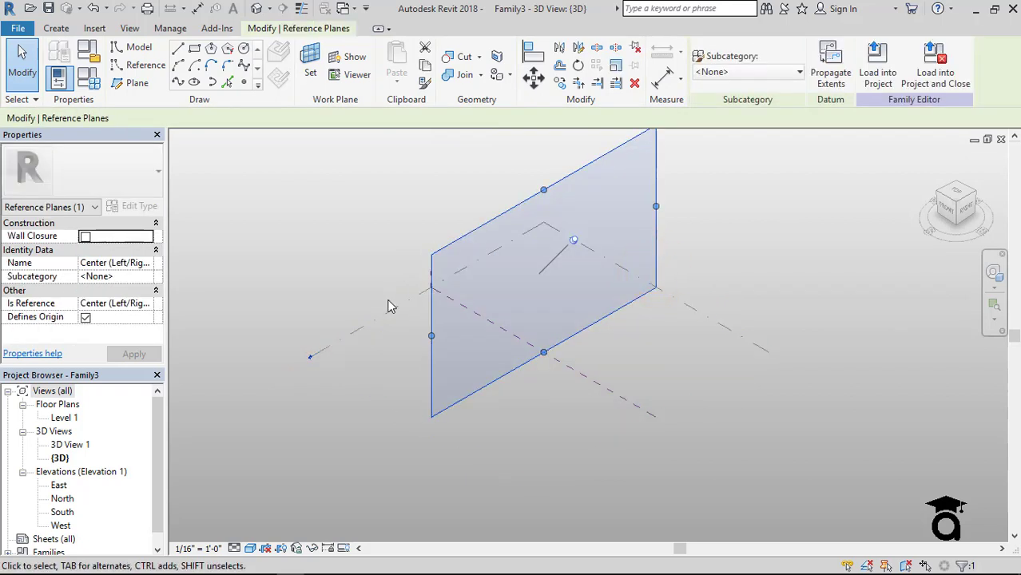
click(372, 319)
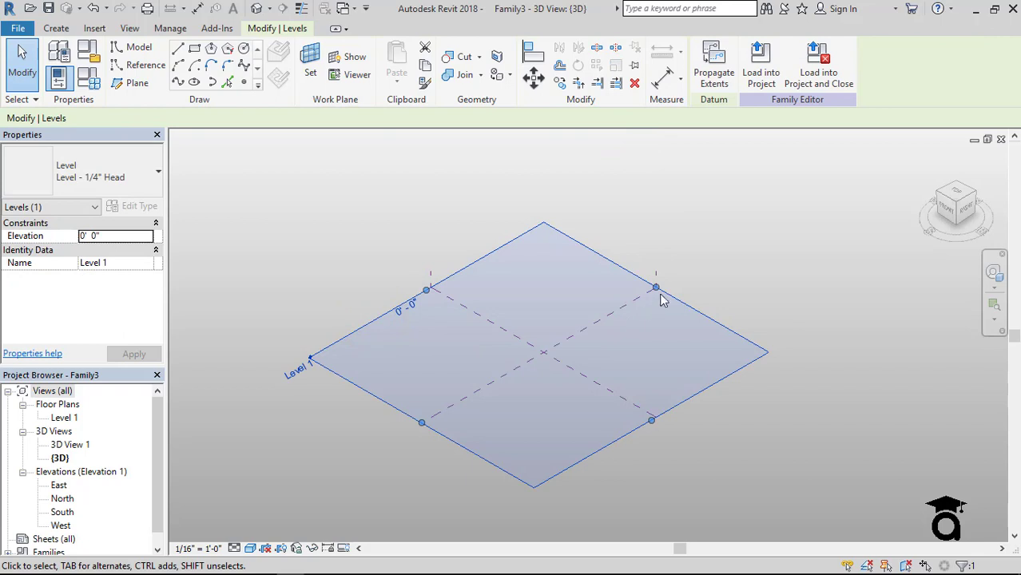
click(657, 269)
click(695, 255)
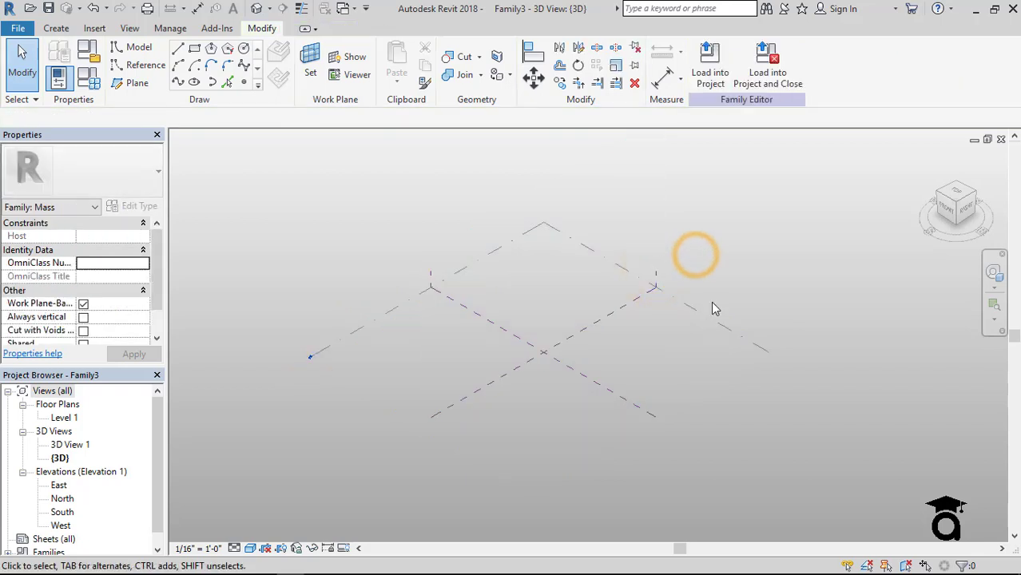
click(707, 314)
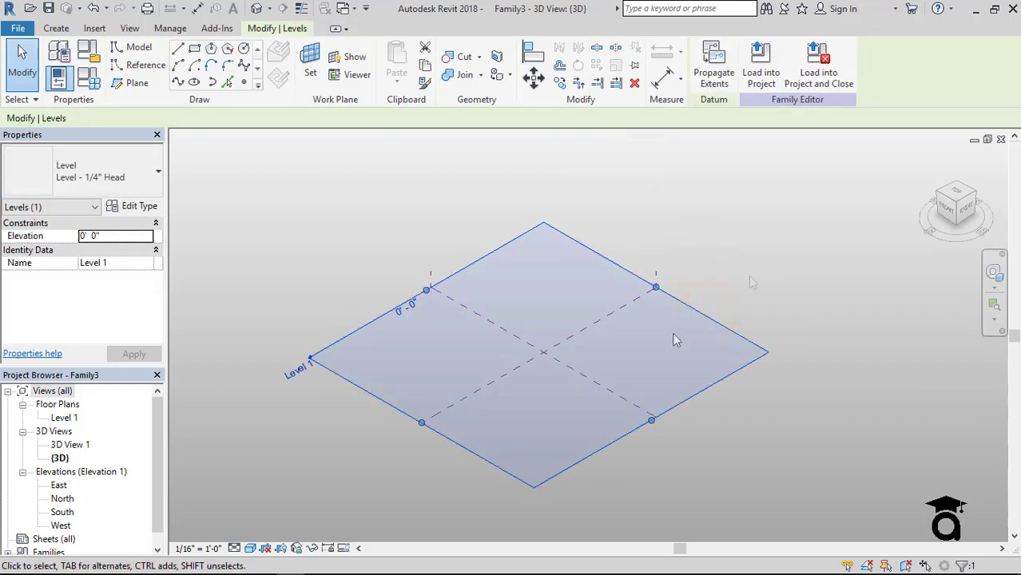
Step: Sketch a rectangle on Level 1 with the Rectangle draw tool
click(197, 50)
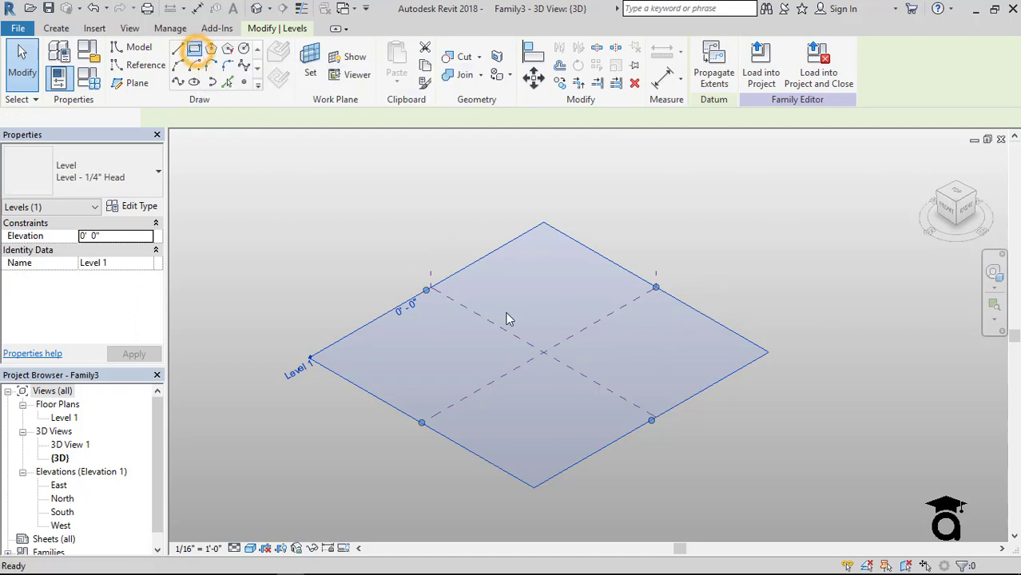
click(523, 278)
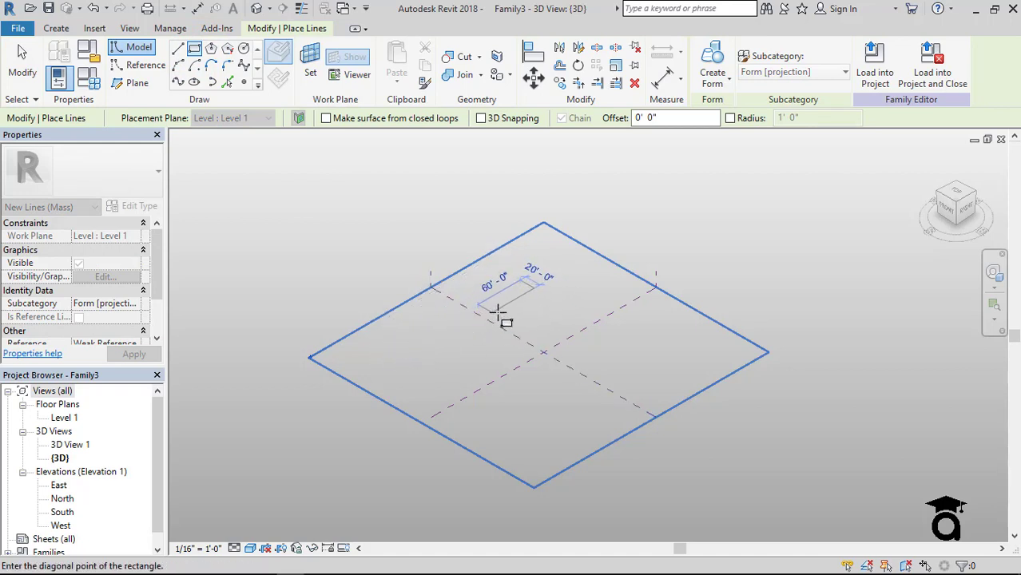
click(512, 318)
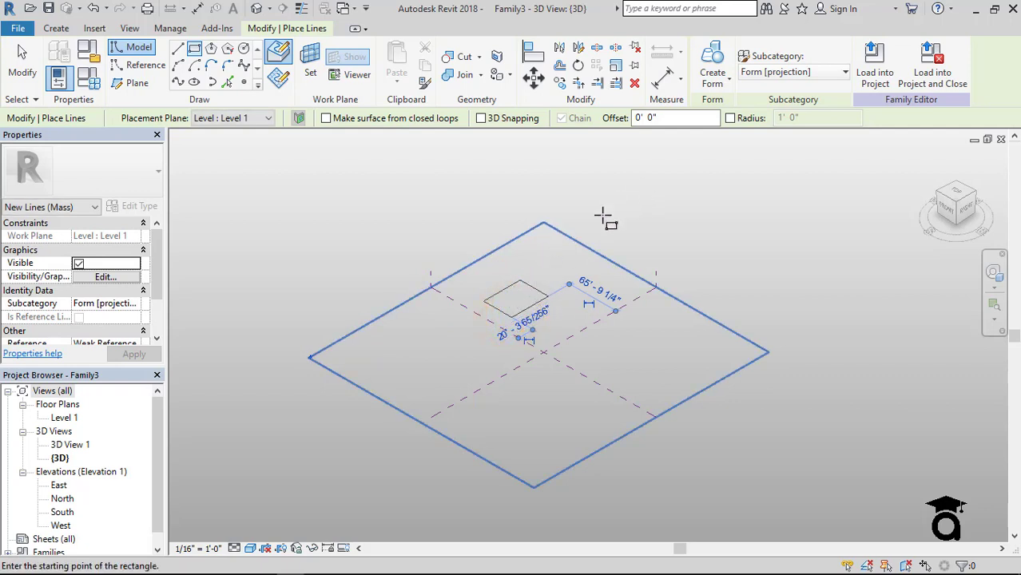
scroll(560, 248, up, 1)
key(Escape)
Step: Extrude the four rectangle lines into a solid box form 20' 0" tall
drag(540, 284, 487, 326)
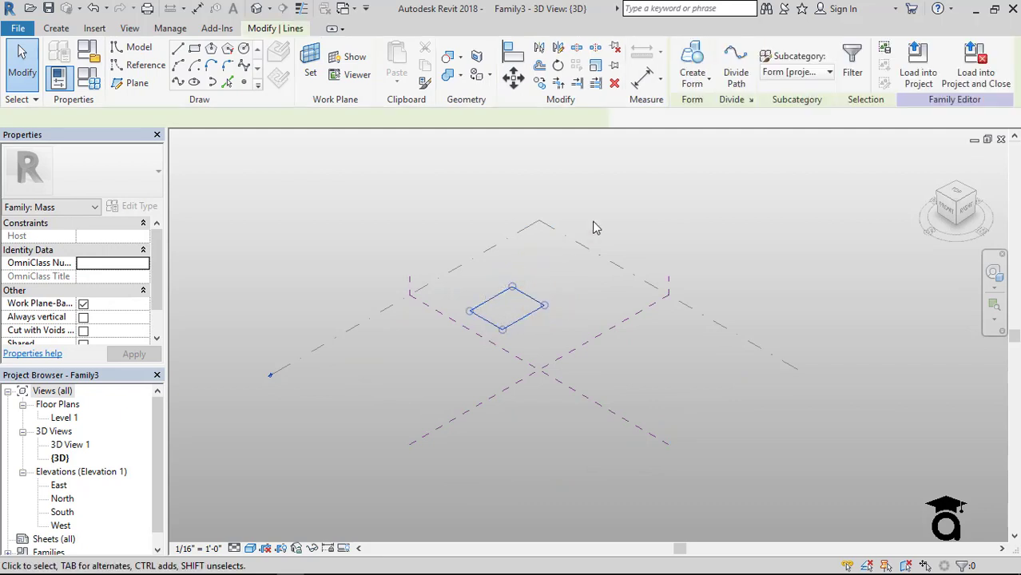
click(696, 80)
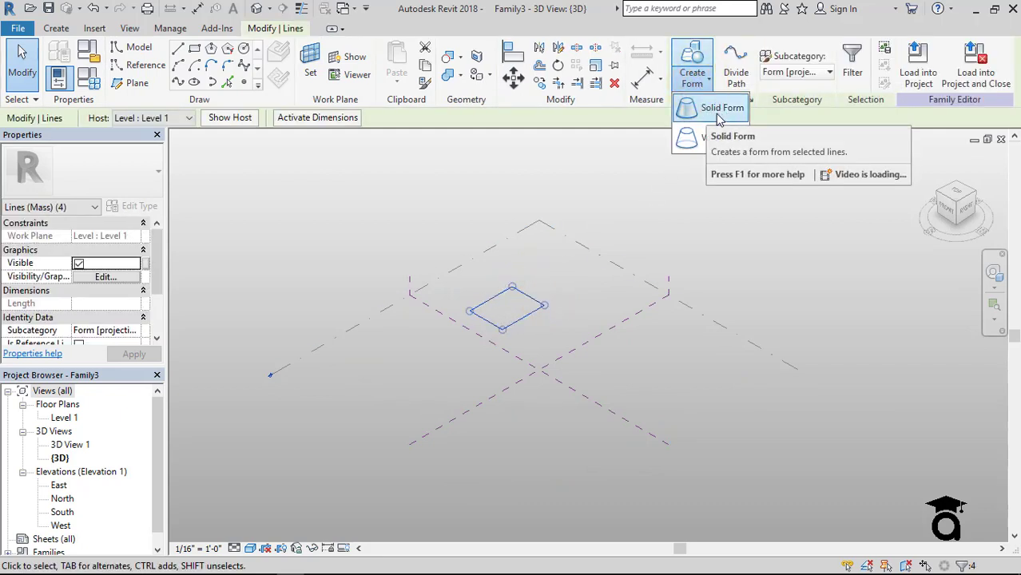
click(718, 110)
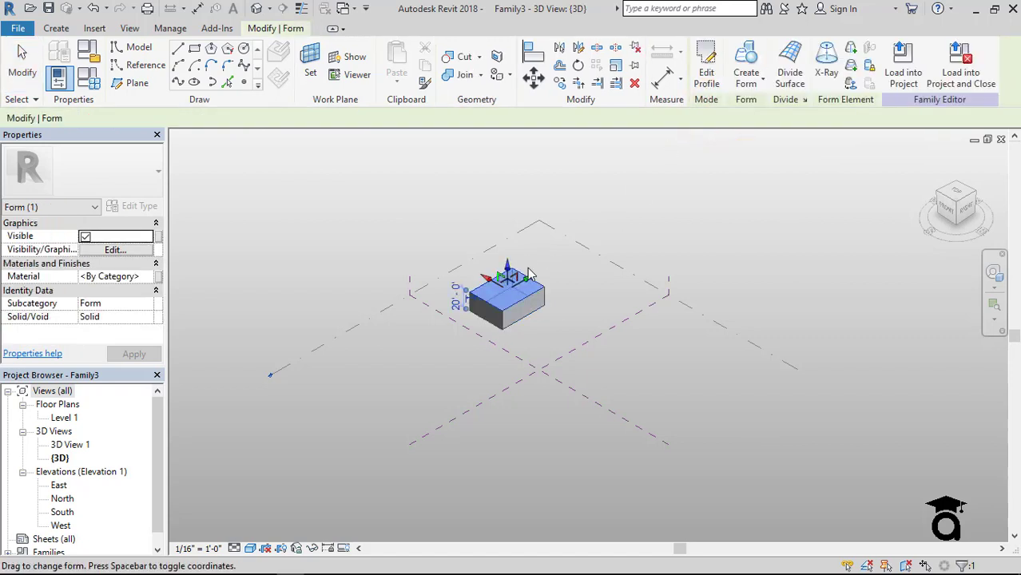
click(648, 219)
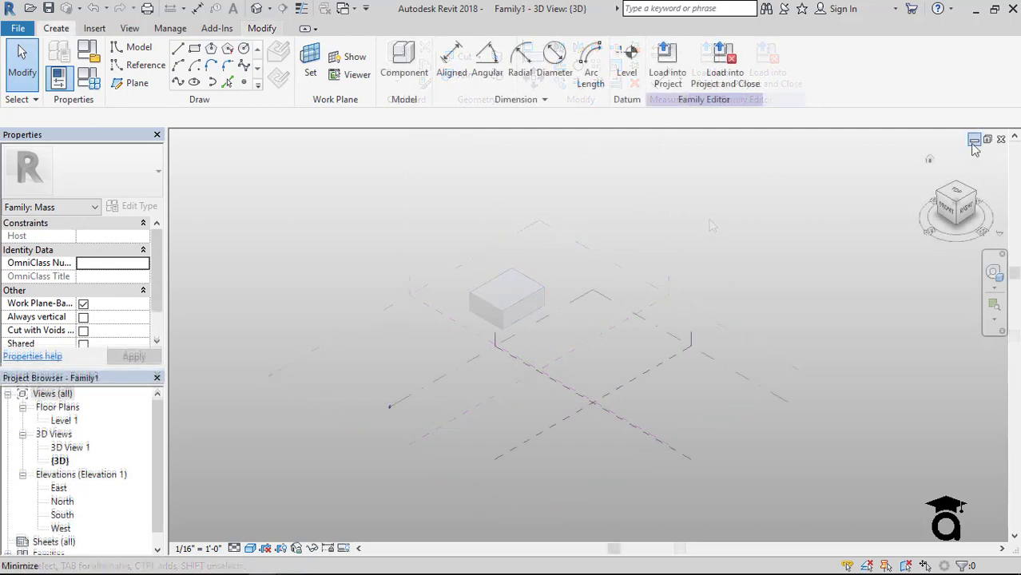
Step: Swap the mass family view for Project1's Level 1 plan with Massing & Site tools
click(975, 144)
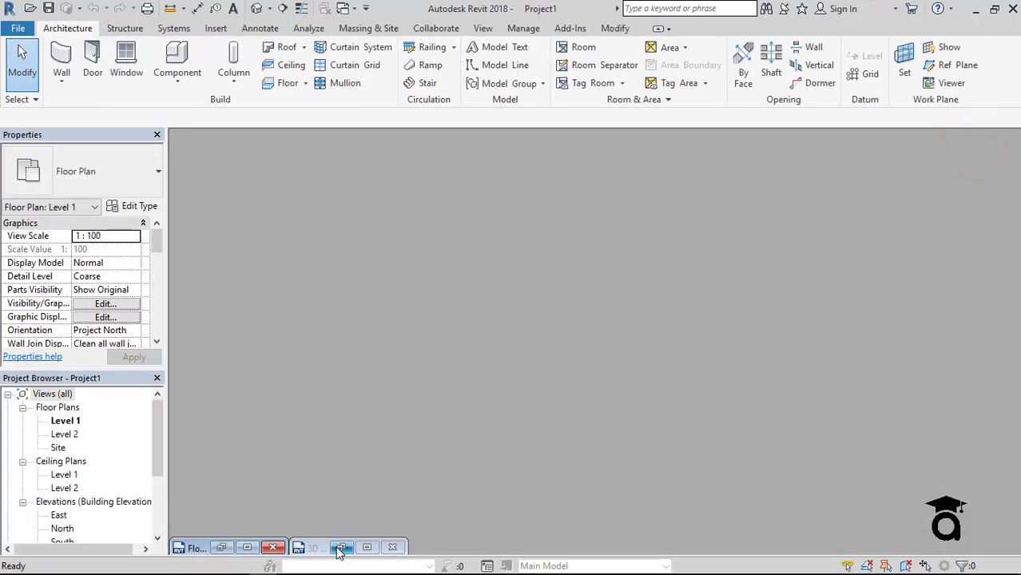
click(224, 548)
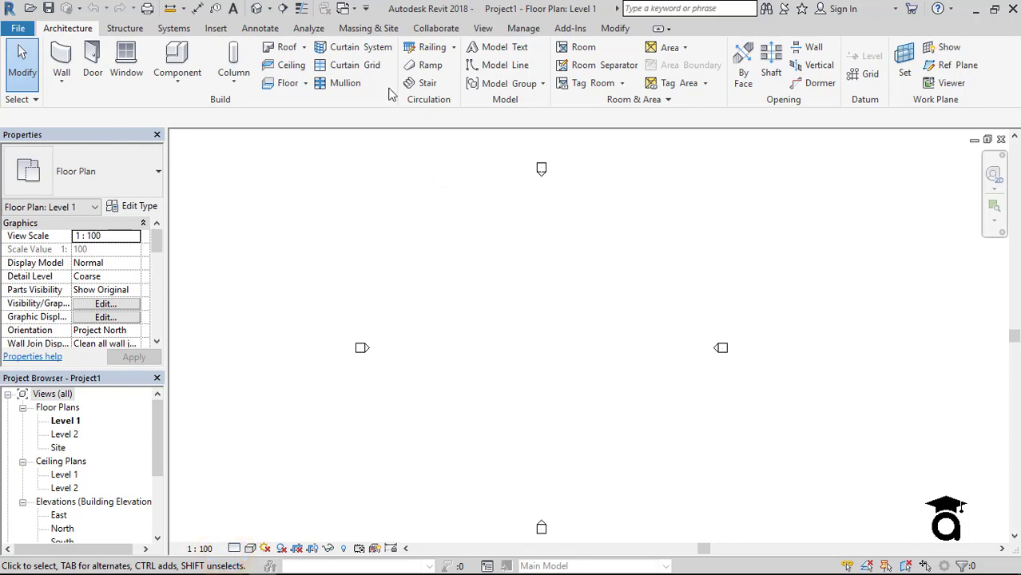
click(361, 30)
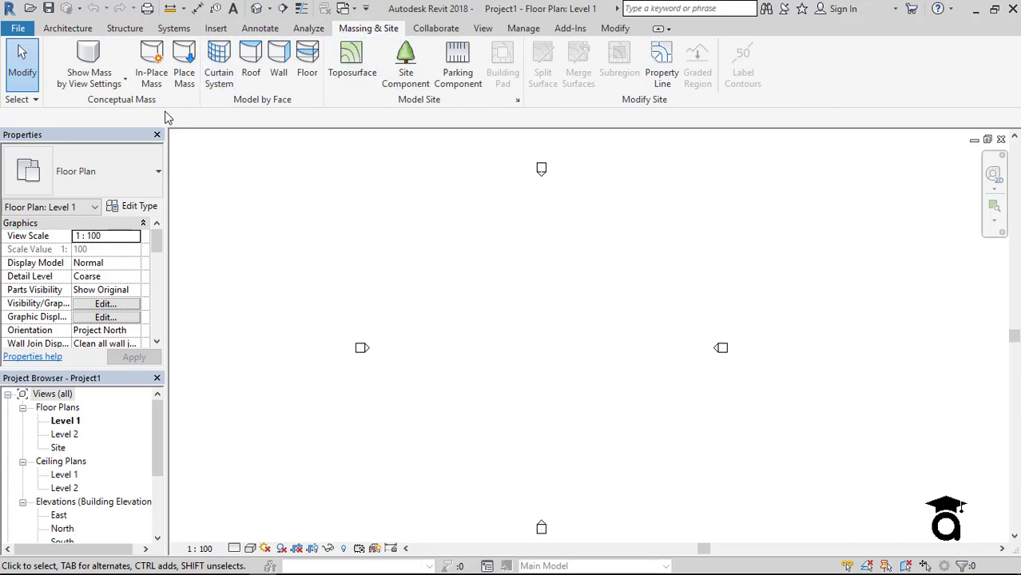
Step: Create an in-place mass with the default name Mass 1 and enter its editing environment
click(153, 73)
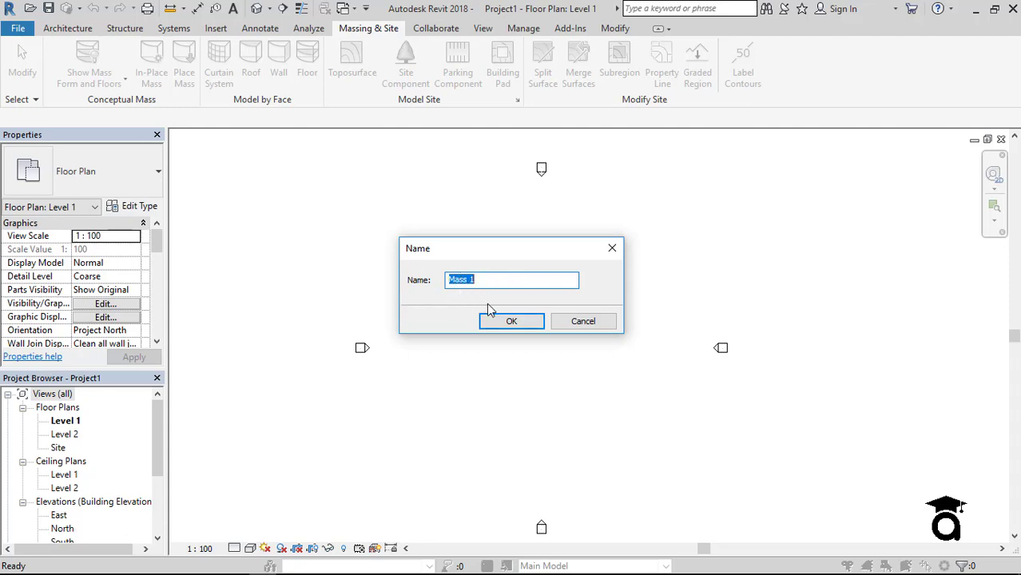
click(512, 321)
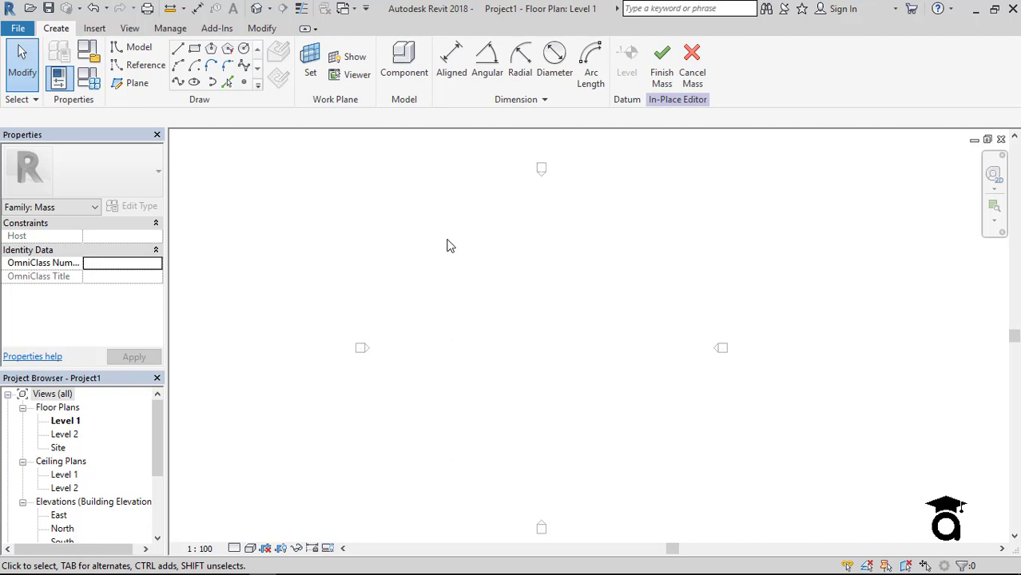
click(538, 318)
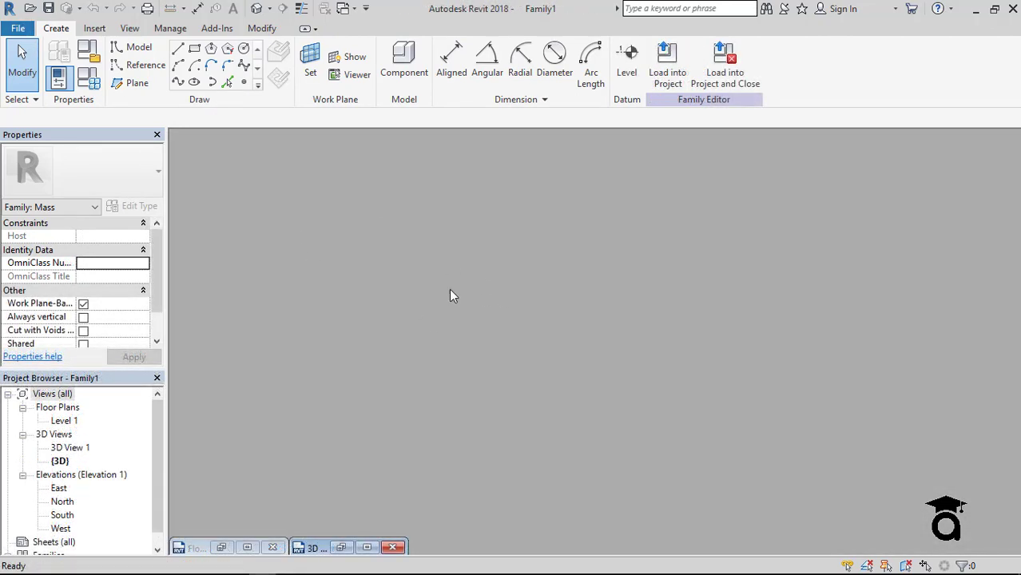
Step: Start a new family from the Column.rft template, landing on its Lower Ref. Level plan
click(18, 28)
mouse_move(50, 132)
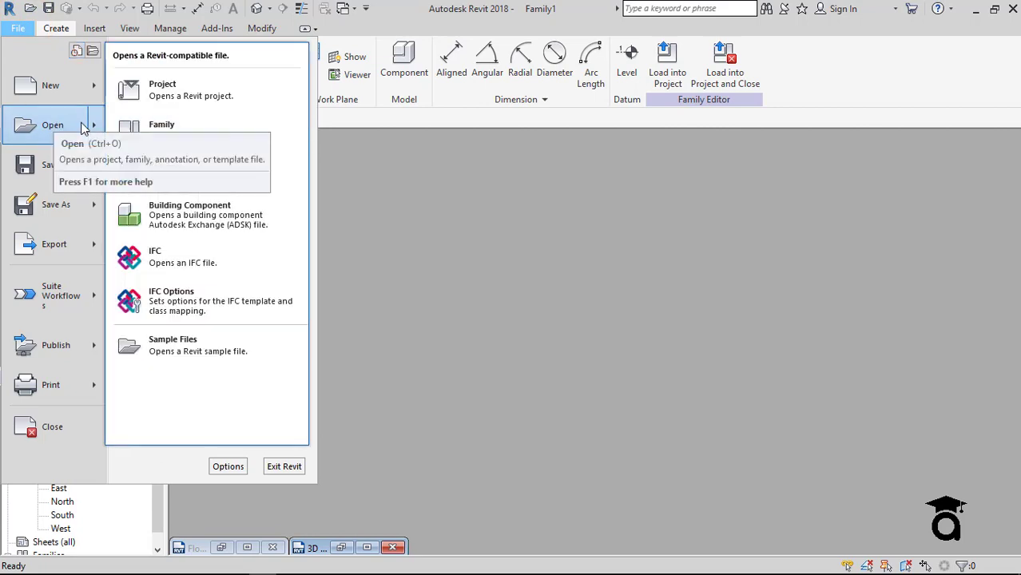
mouse_move(78, 95)
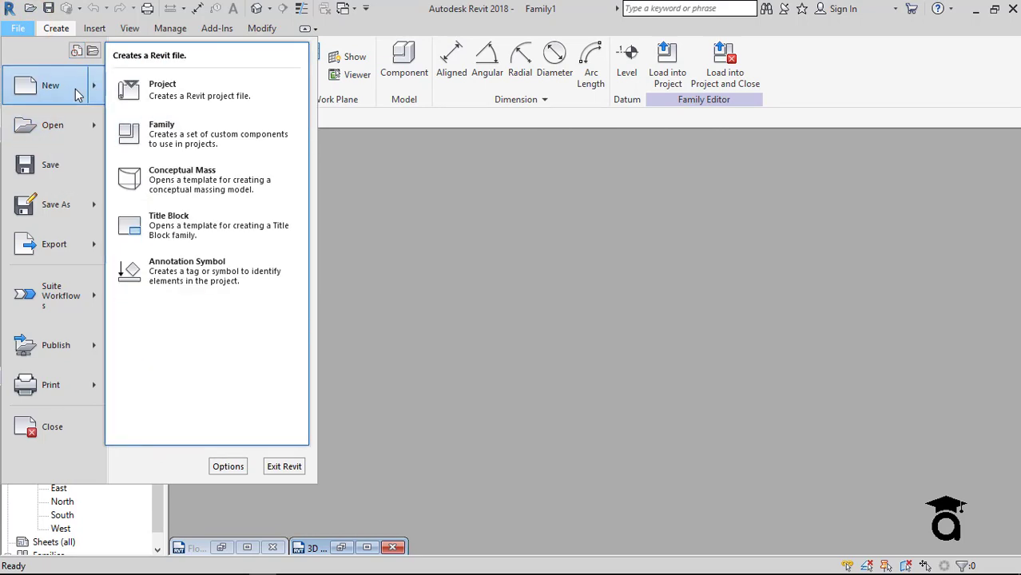
click(223, 141)
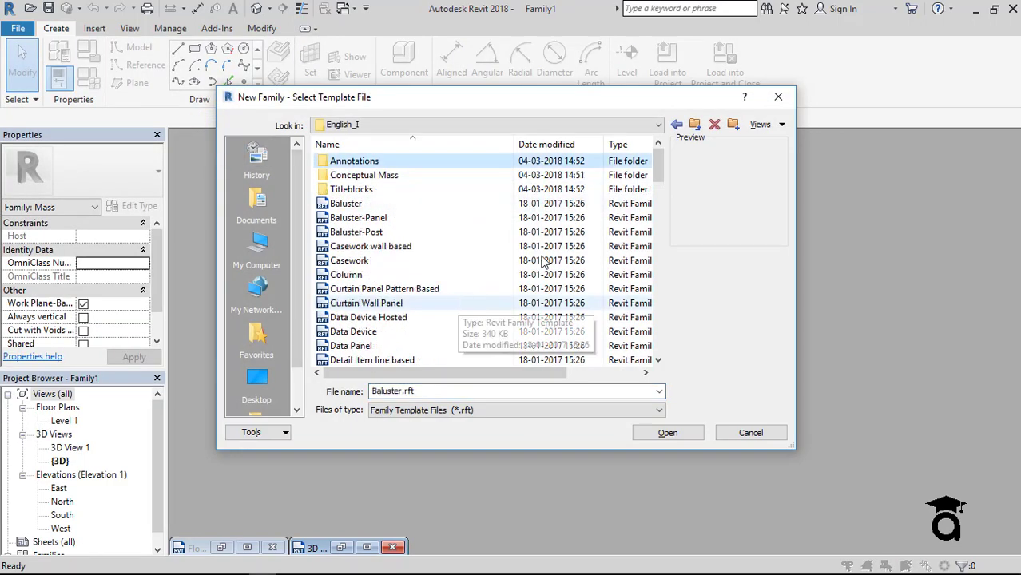
scroll(496, 288, down, 15)
scroll(565, 247, up, 15)
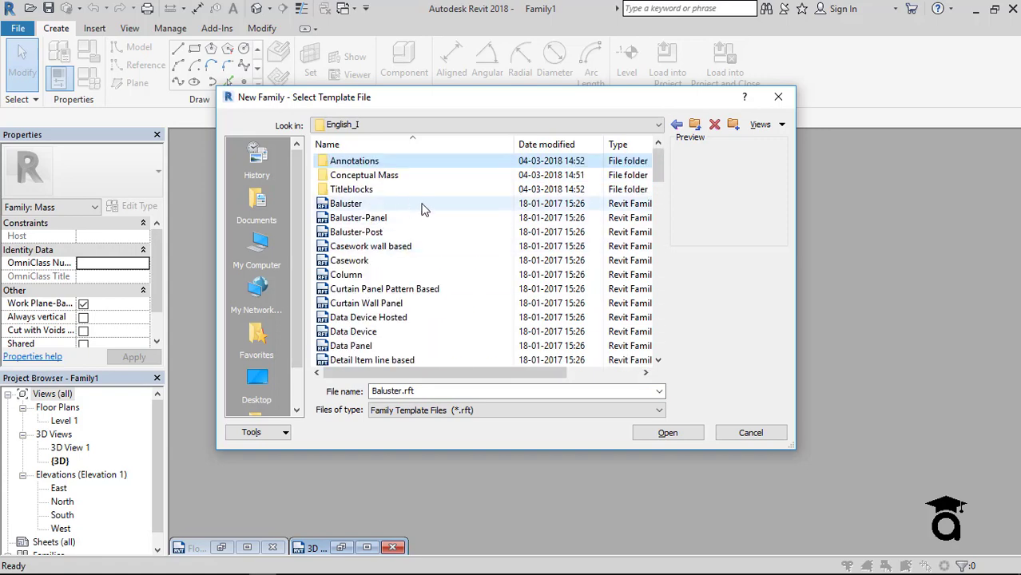
click(401, 275)
click(476, 276)
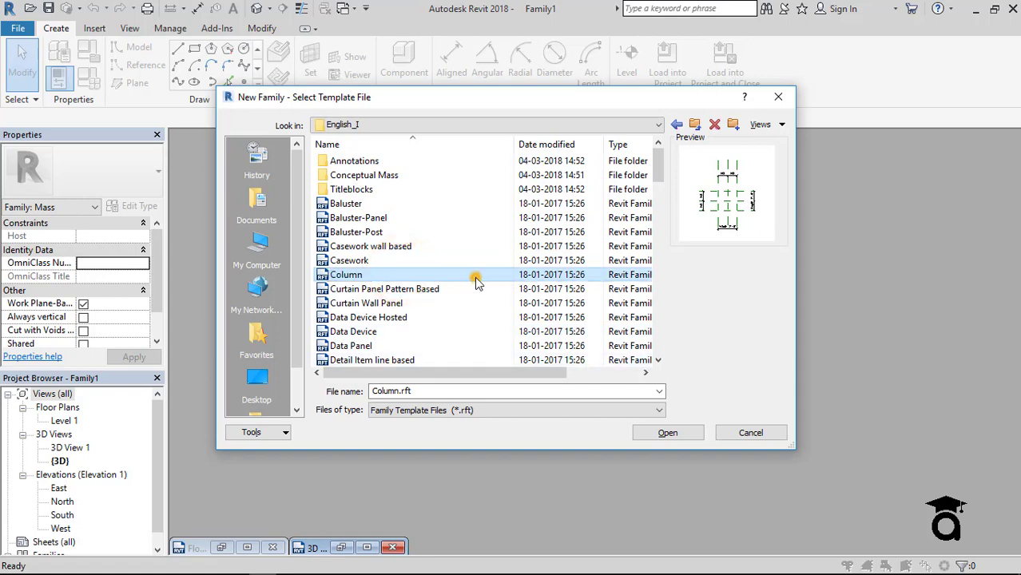
click(692, 432)
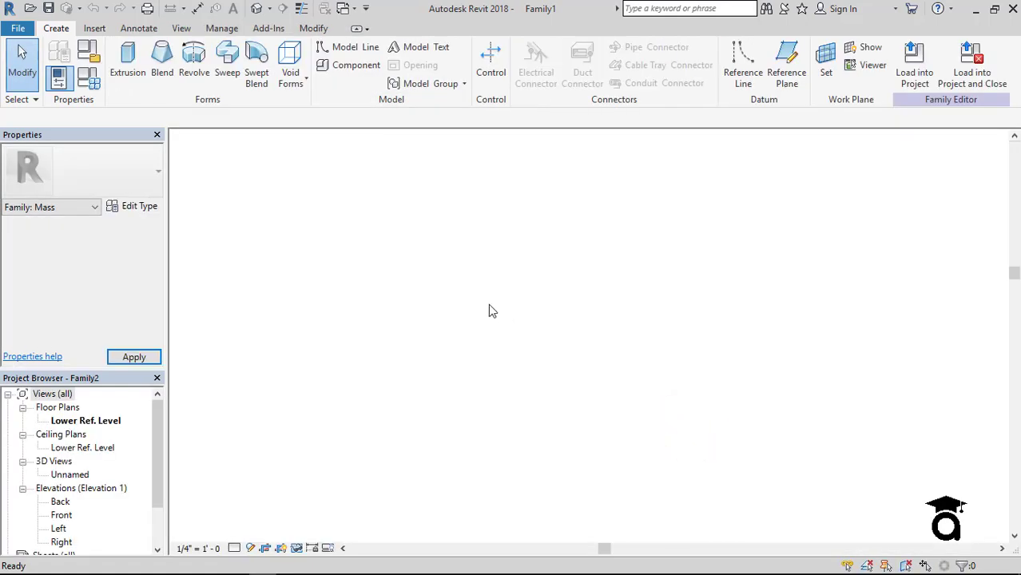
Step: Browse the Insert, View, Manage and Add-Ins ribbon tabs, then return to the Create tab
click(92, 28)
click(191, 28)
click(221, 28)
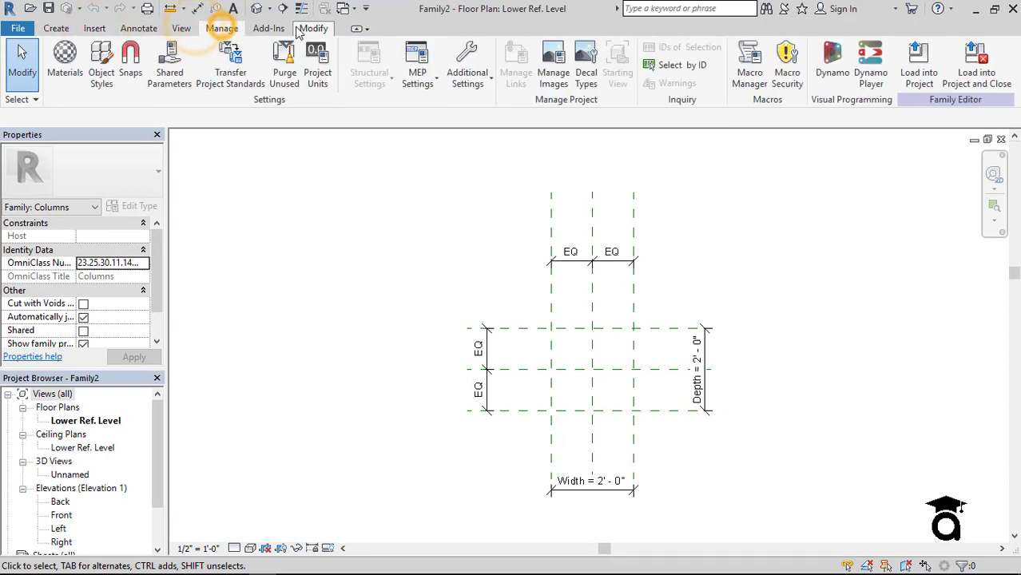
click(268, 28)
click(56, 28)
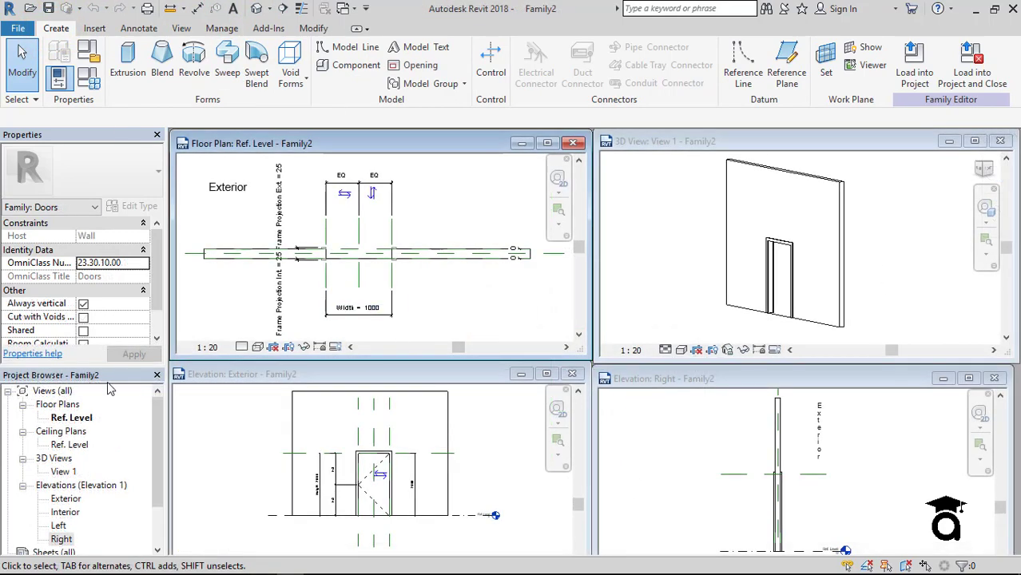
Step: Make the door's 3D view active, then switch to its Exterior elevation view
scroll(90, 439, down, 2)
scroll(91, 440, up, 2)
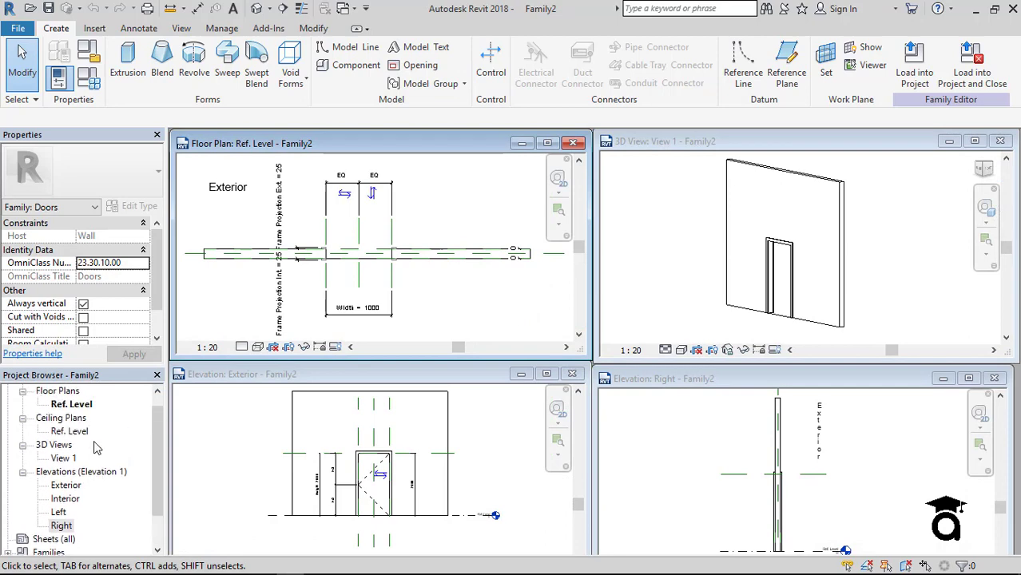
scroll(87, 423, down, 2)
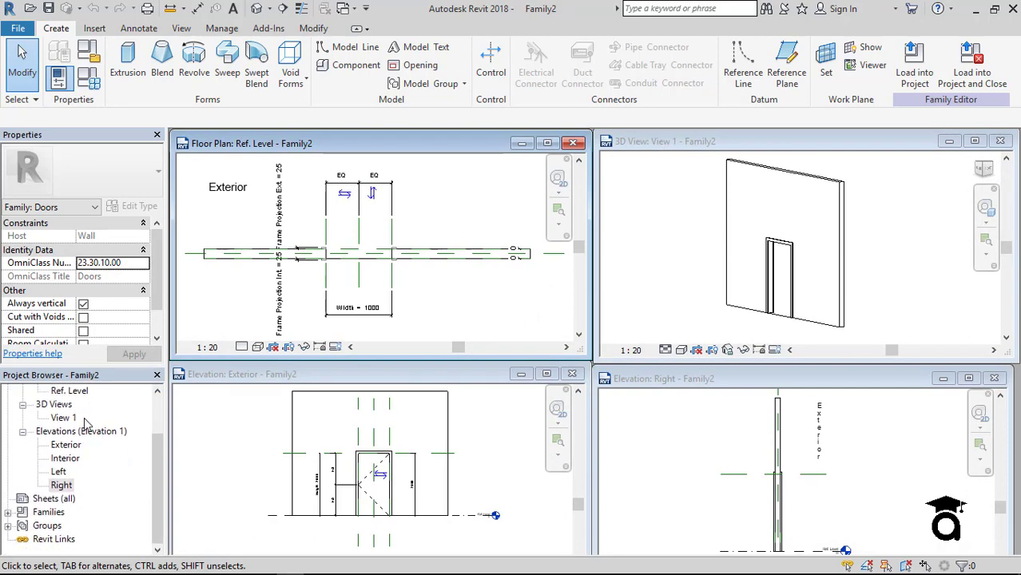
scroll(98, 433, up, 2)
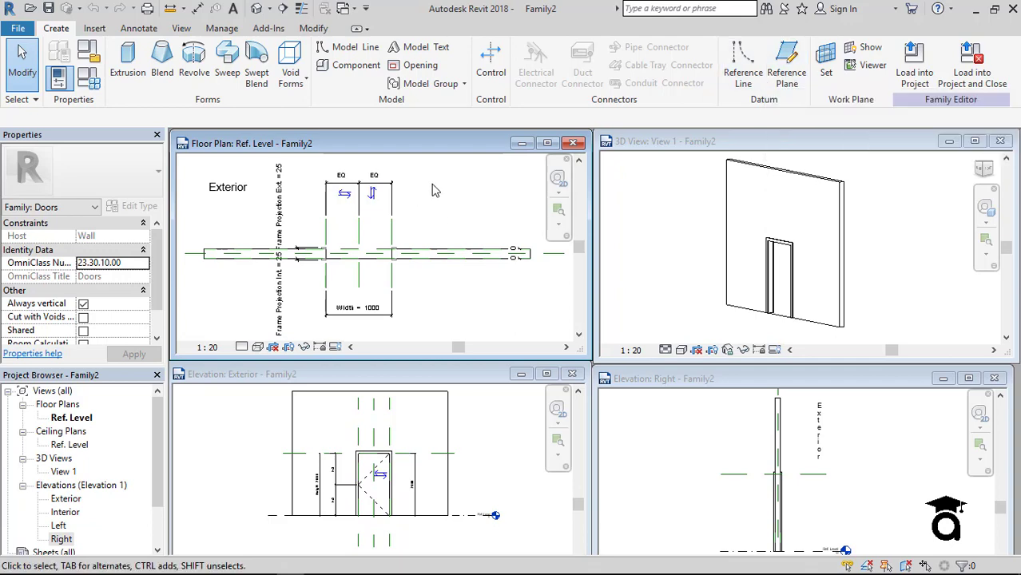
click(751, 142)
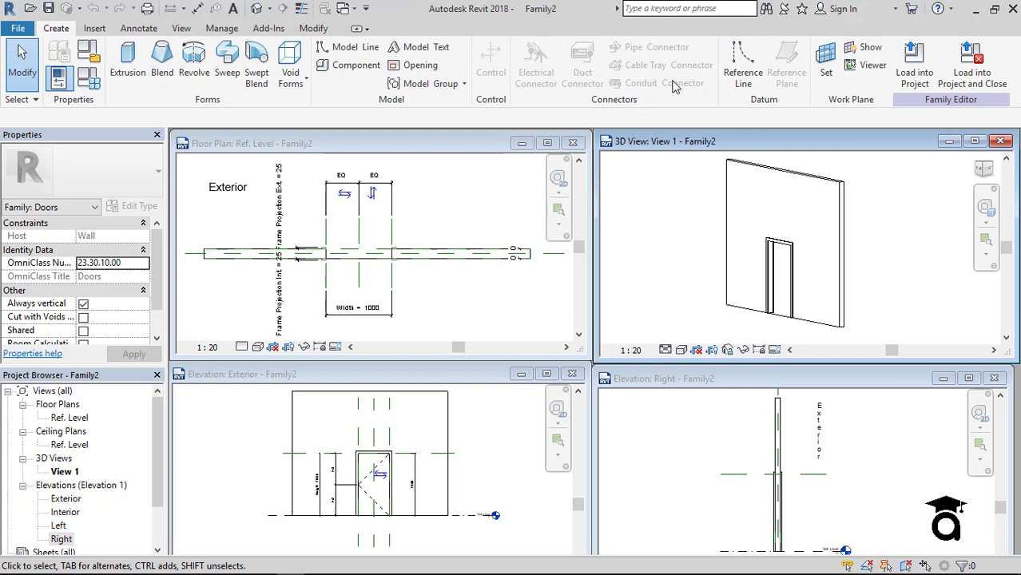
click(401, 382)
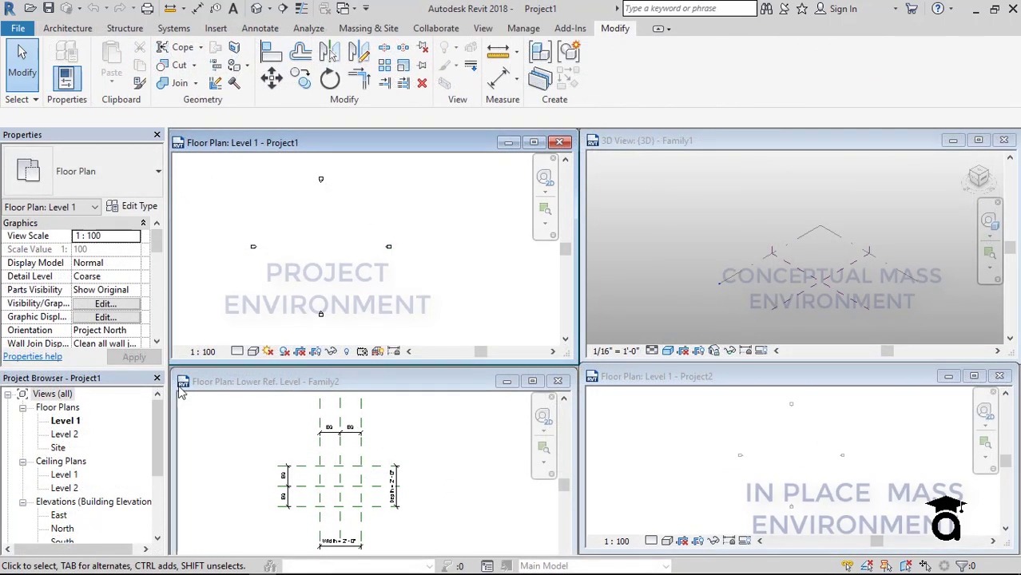
Step: Activate the Project1 floor plan window, then the conceptual mass family's 3D view
click(307, 138)
middle_drag(357, 225, 382, 224)
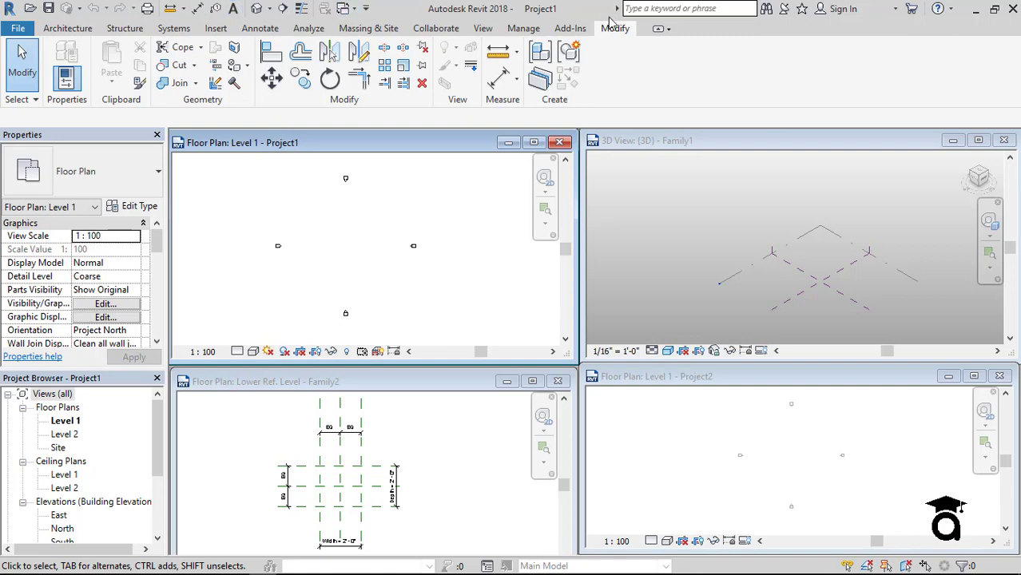
click(715, 200)
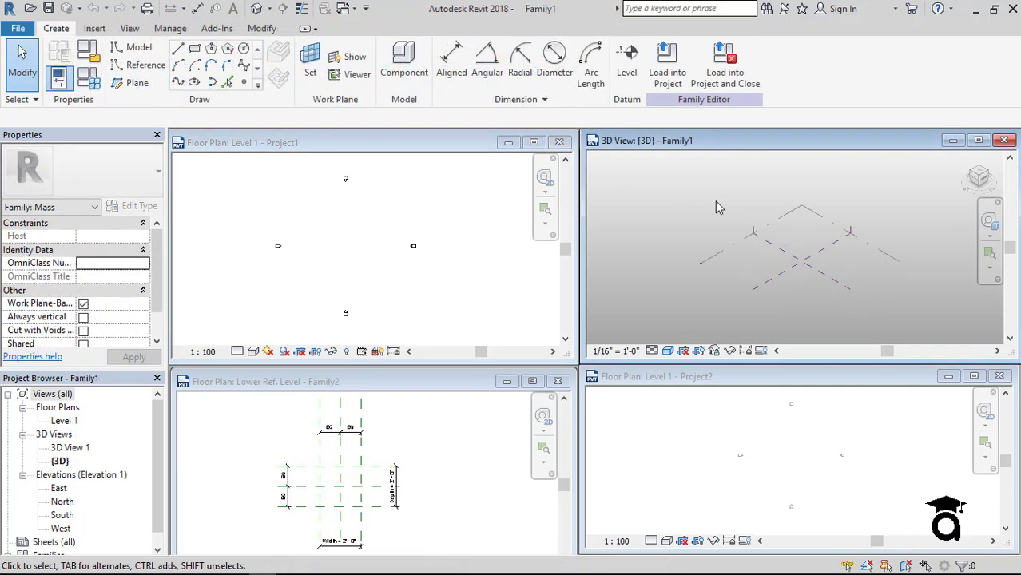
middle_drag(744, 216, 735, 219)
scroll(791, 236, down, 1)
click(630, 201)
Step: Visit the in-place mass and column family windows, then Ctrl+Tab back to Family1's 3D view
click(687, 428)
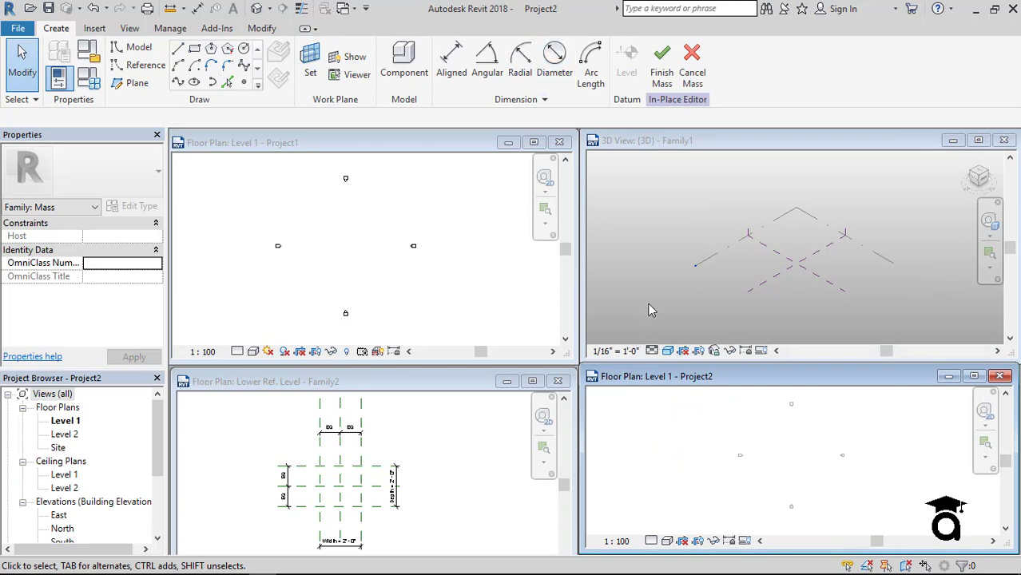
click(427, 408)
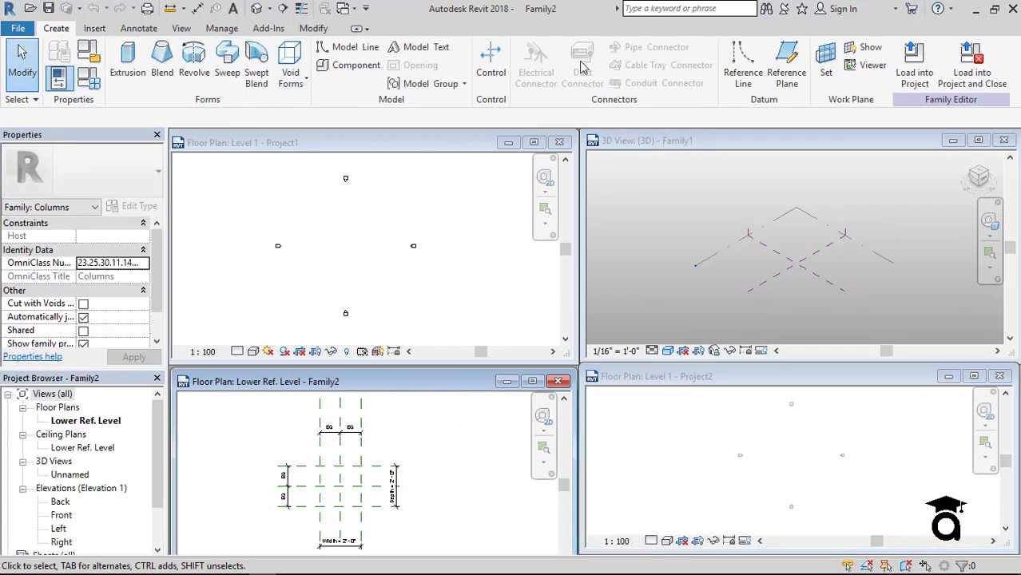
click(466, 385)
key(ctrl+Tab)
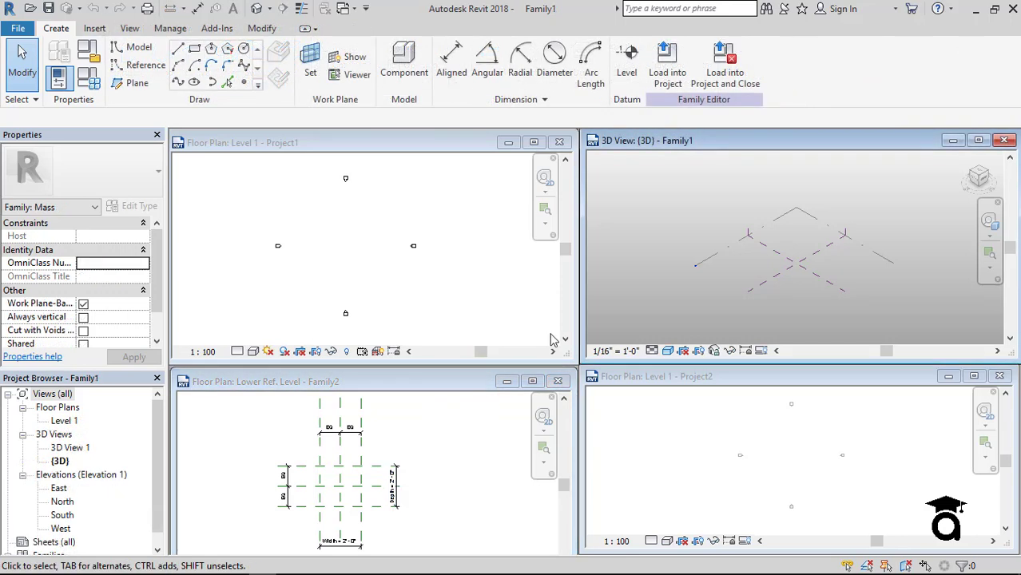